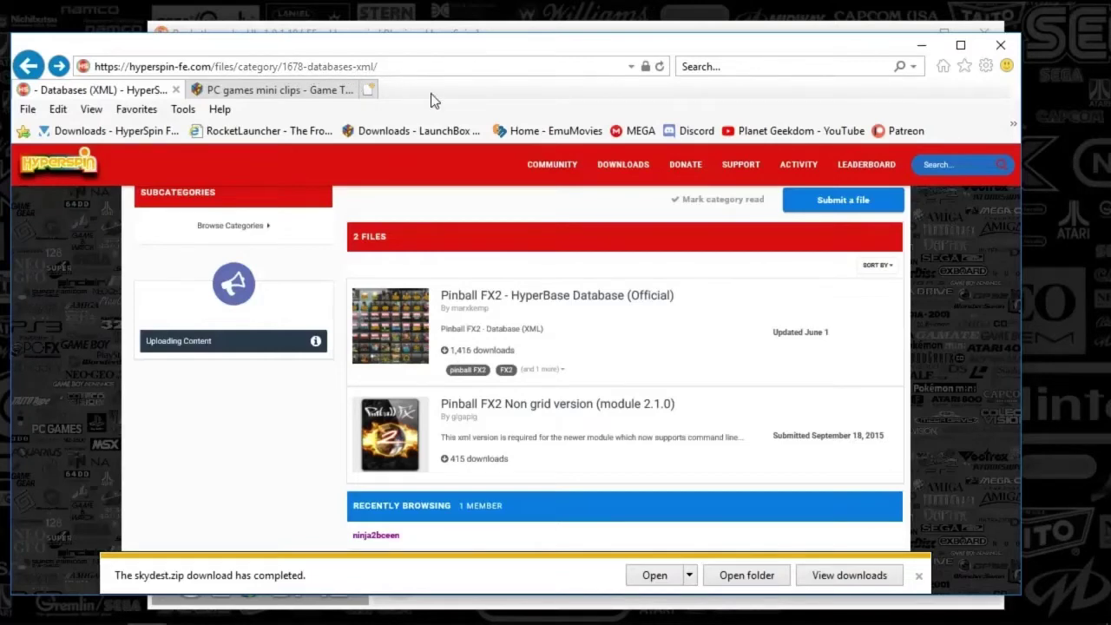
Step: Go from the Databases (XML) listing to its parent Pinball FX2 download category and examine the available subcategories
{"action": "left_click_drag", "start_coordinate": [1009, 366], "coordinate": [1004, 292]}
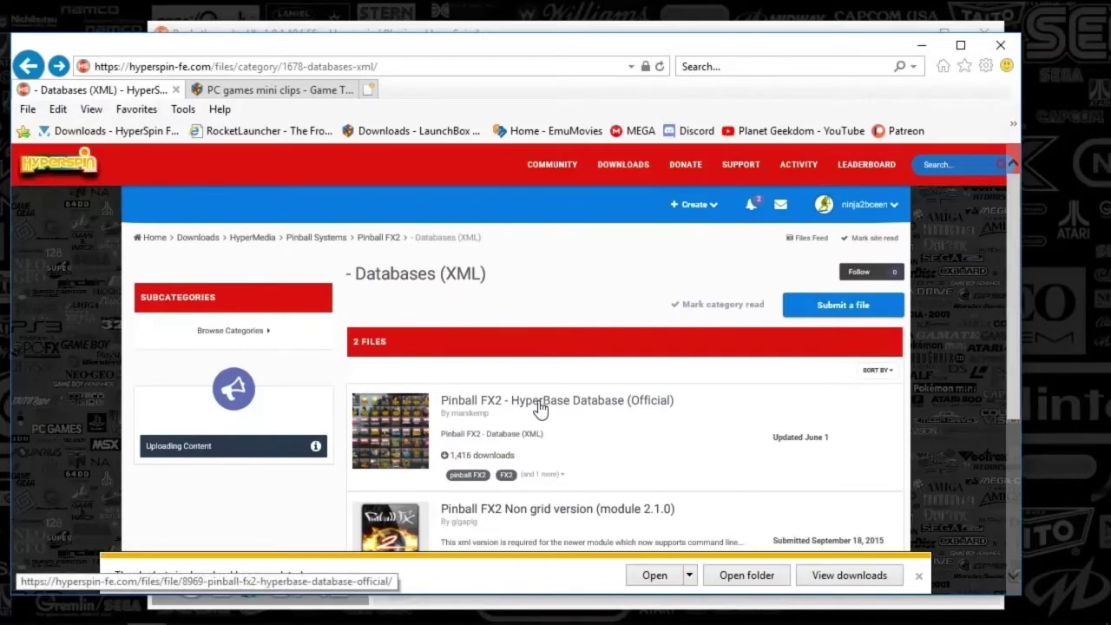
{"action": "left_click", "coordinate": [374, 247]}
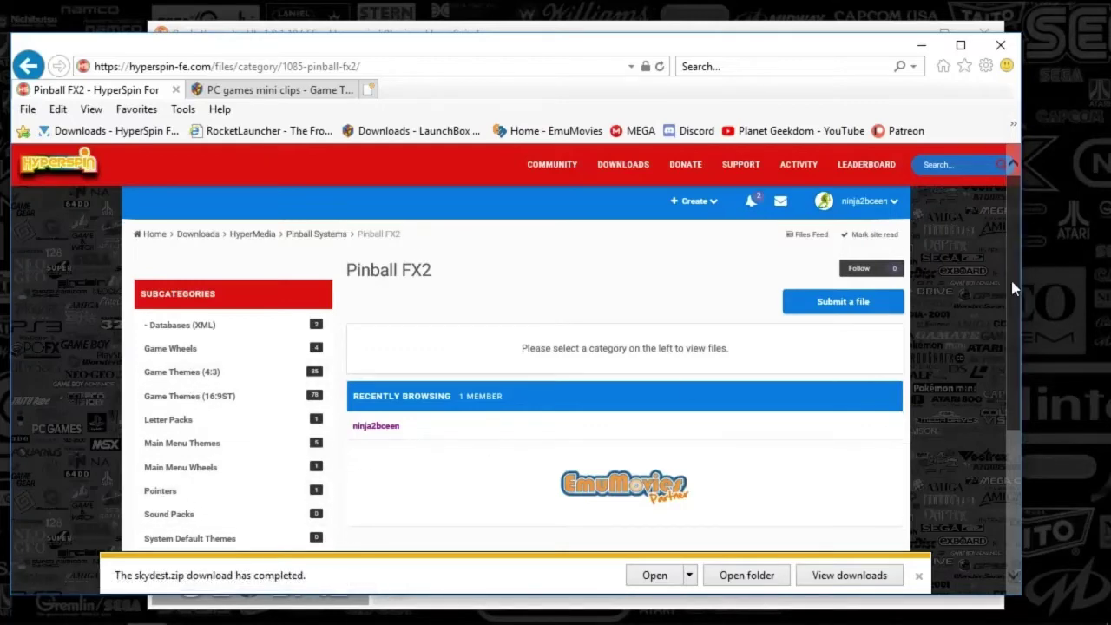
{"action": "scroll", "coordinate": [1011, 277], "scroll_direction": "down", "scroll_amount": 1}
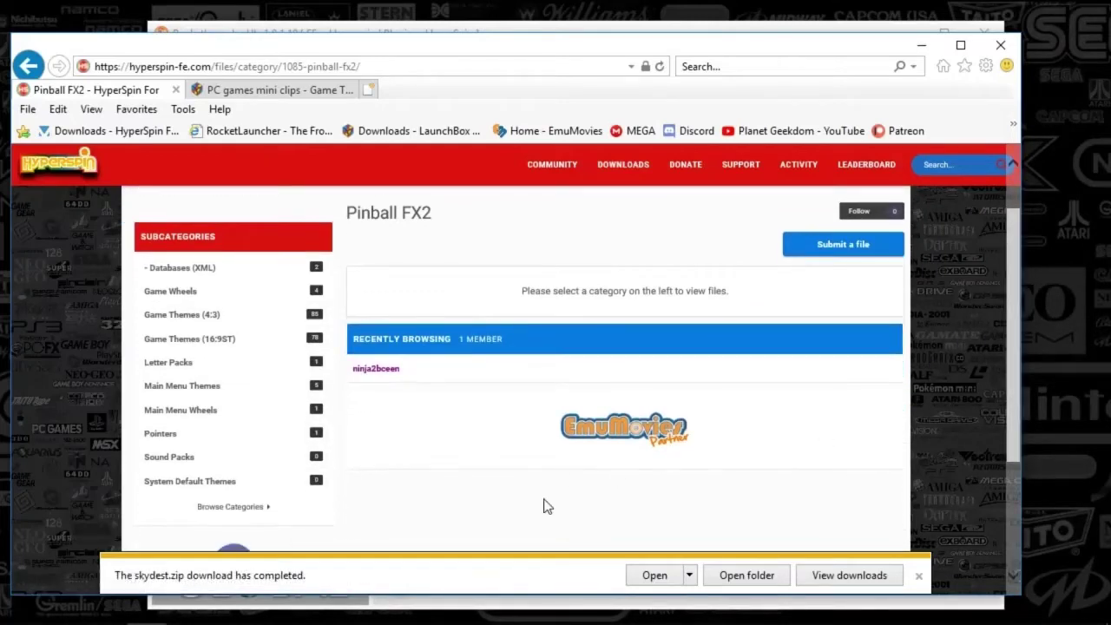
Step: Switch to HyperHQ, review the Pinball FX2 emulator, wheel, navigation, video, sound and special artwork settings, and close it
{"action": "left_click", "coordinate": [386, 611]}
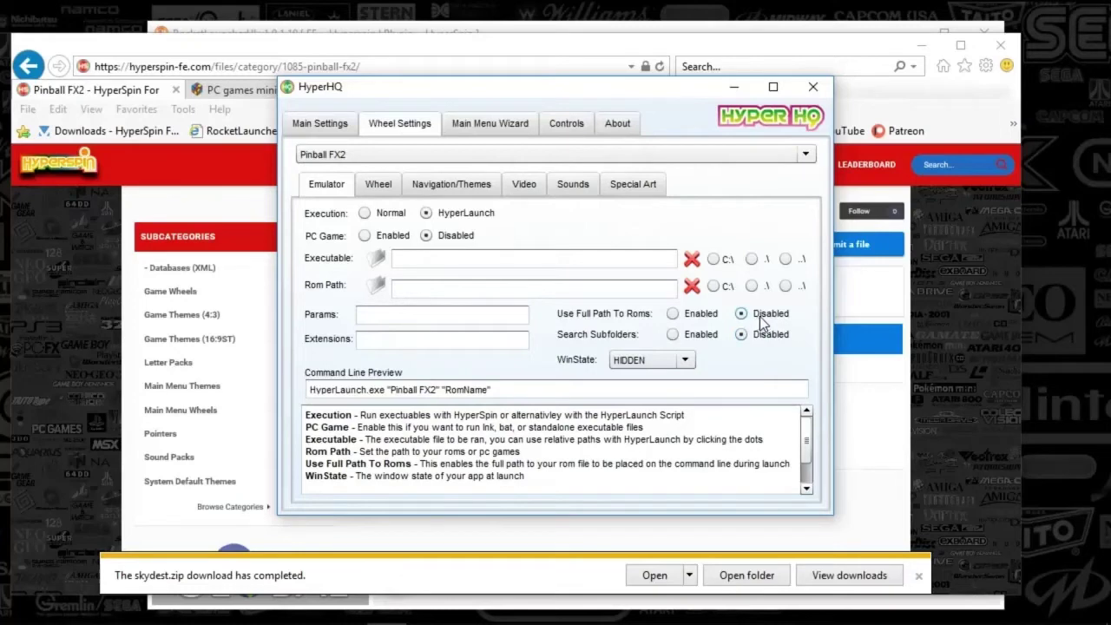
{"action": "left_click", "coordinate": [379, 191]}
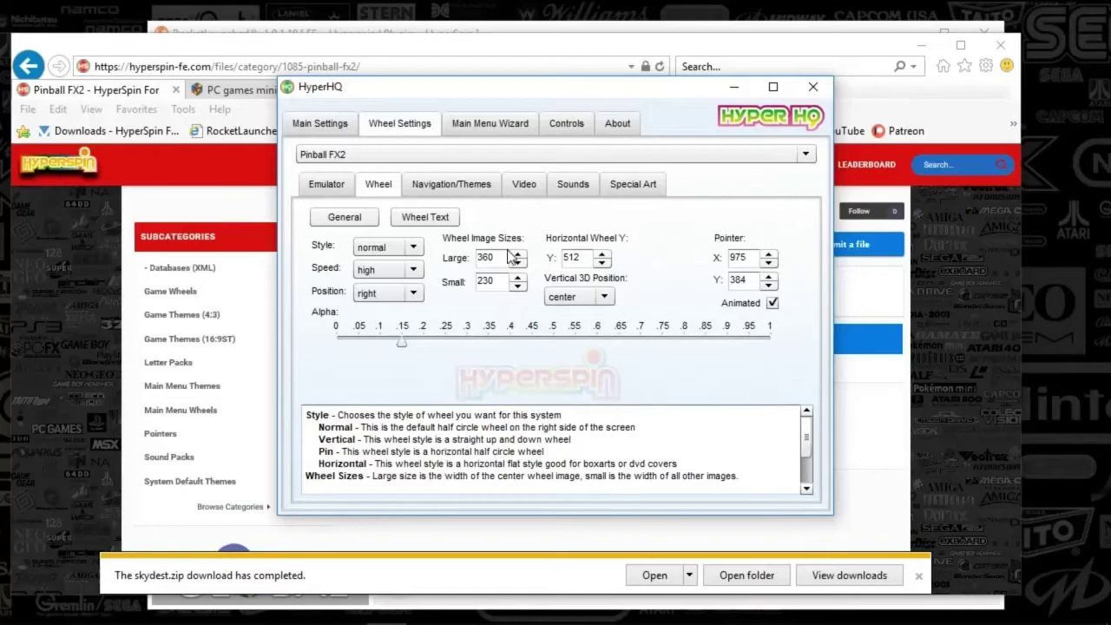
{"action": "left_click", "coordinate": [437, 185]}
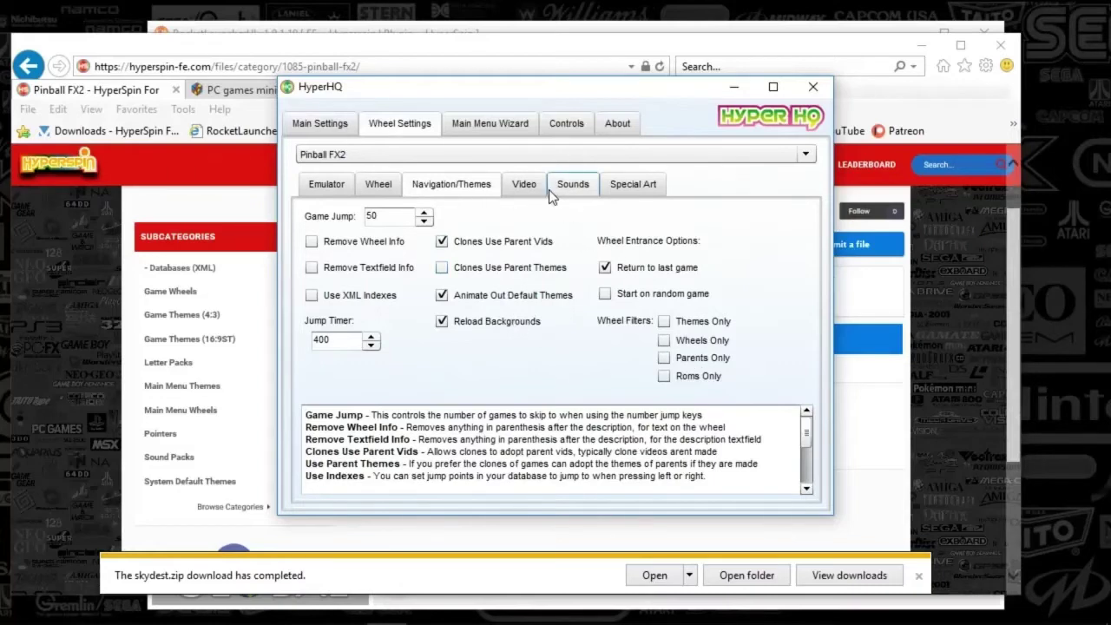
{"action": "left_click", "coordinate": [527, 186]}
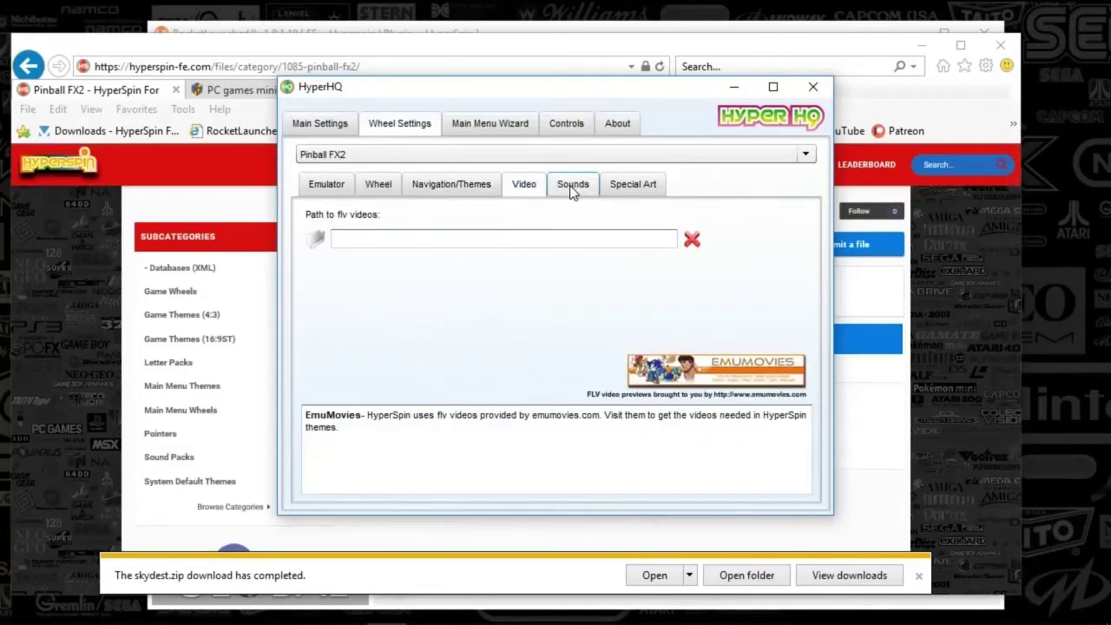
{"action": "left_click", "coordinate": [572, 189]}
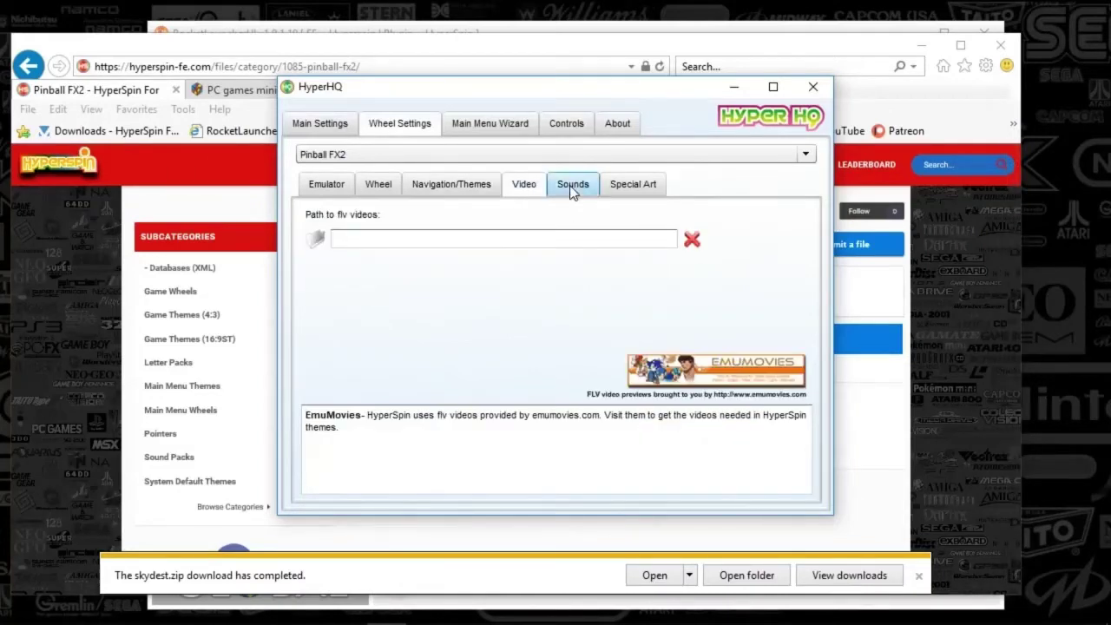
{"action": "left_click", "coordinate": [622, 190]}
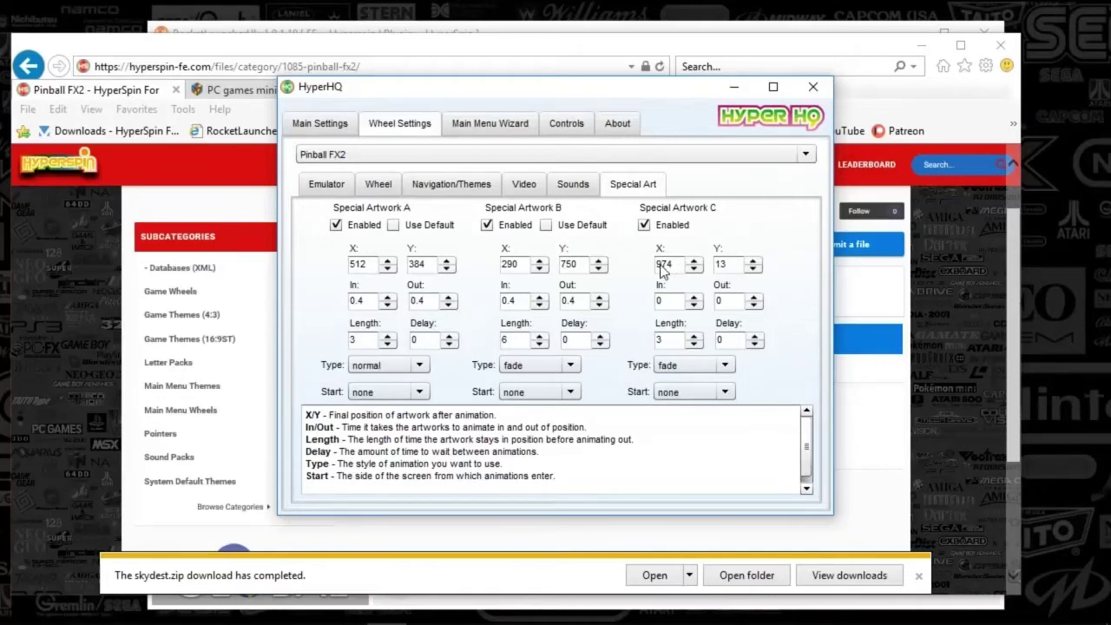
{"action": "left_click", "coordinate": [813, 87]}
Step: Switch to File Explorer and open the Pinball FX2 folder inside hyperspin\Databases to view its XML files
{"action": "mouse_move", "coordinate": [903, 614]}
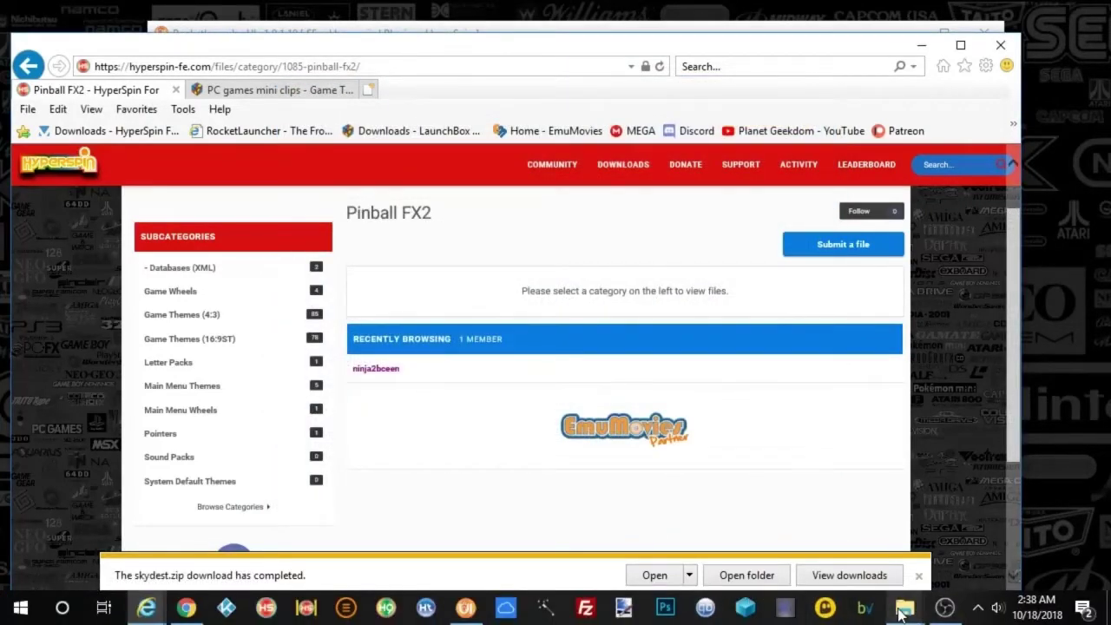
{"action": "mouse_move", "coordinate": [856, 545]}
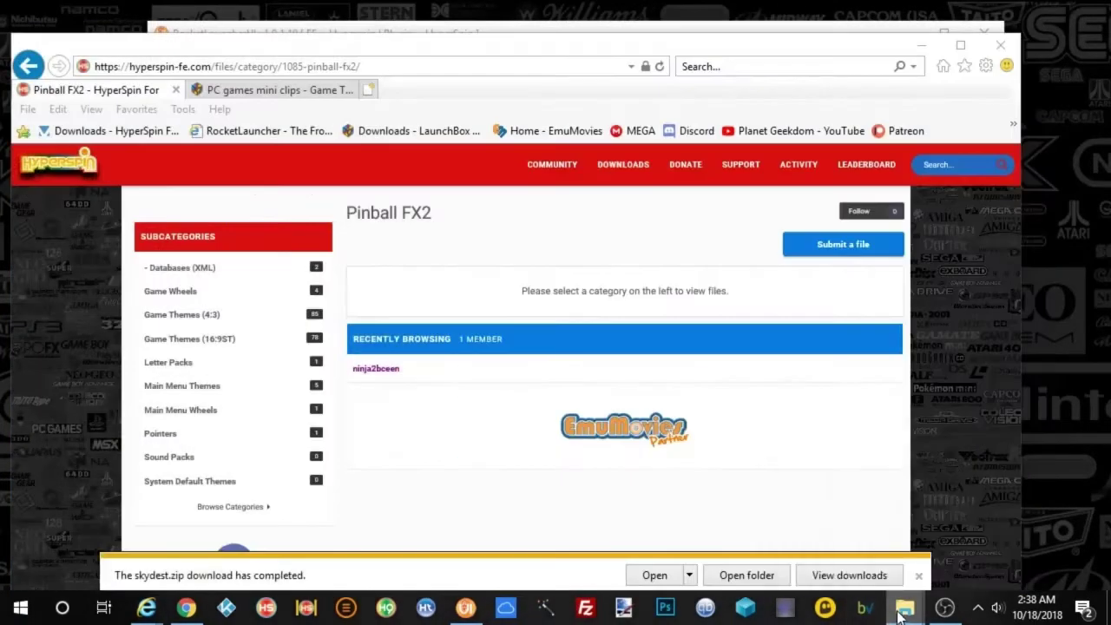
{"action": "right_click", "coordinate": [905, 608]}
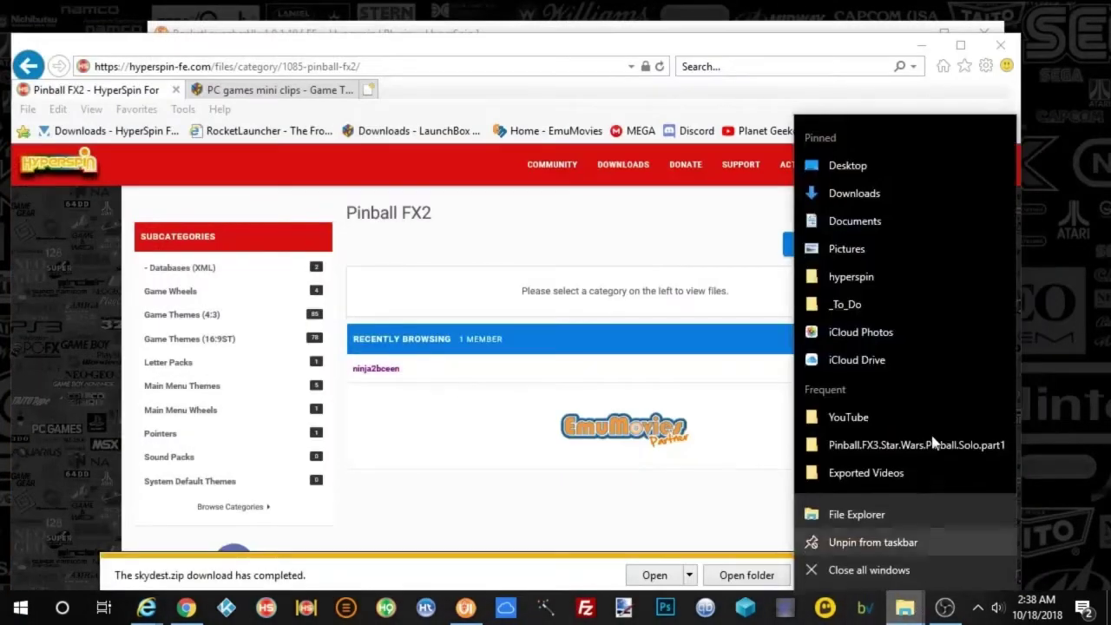
{"action": "left_click", "coordinate": [895, 276]}
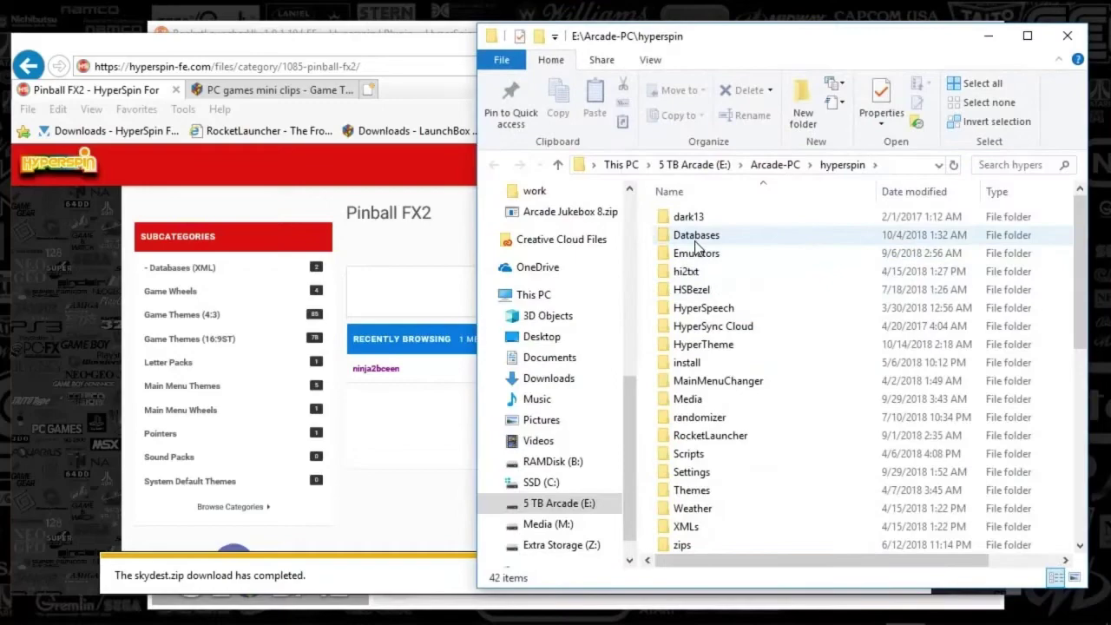
{"action": "double_click", "coordinate": [697, 238]}
{"action": "scroll", "coordinate": [719, 278], "scroll_direction": "down", "scroll_amount": 20}
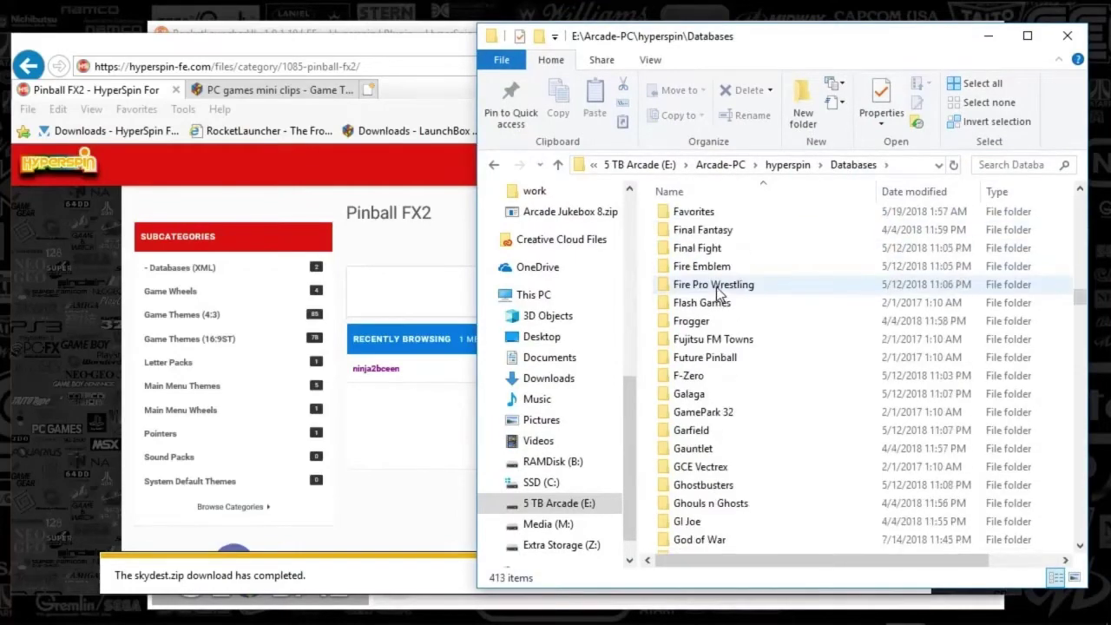
{"action": "scroll", "coordinate": [717, 299], "scroll_direction": "down", "scroll_amount": 20}
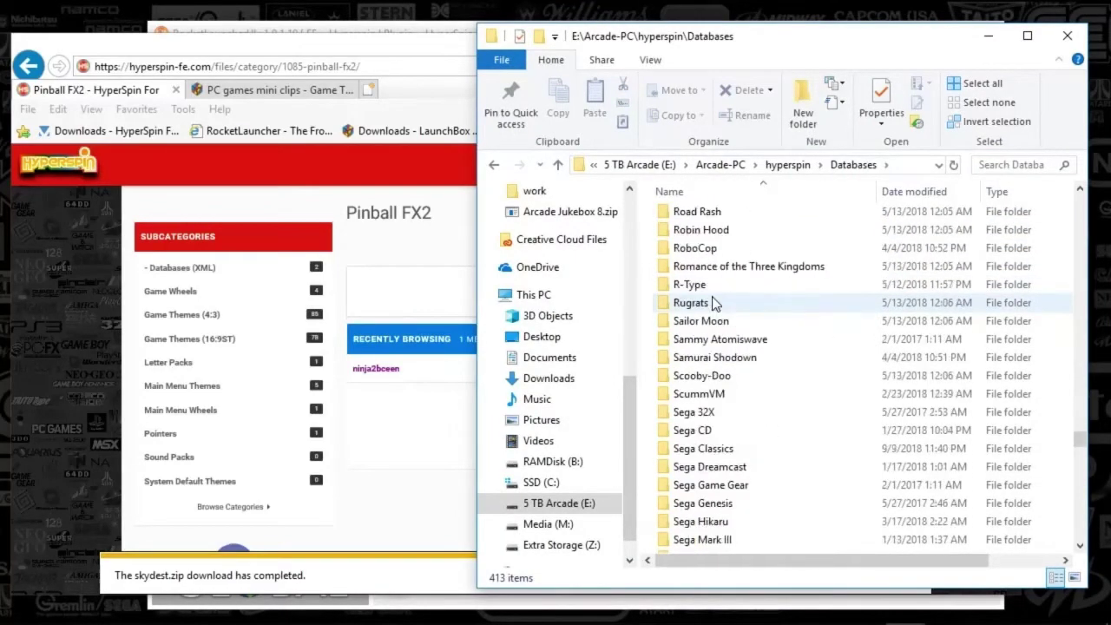
{"action": "scroll", "coordinate": [716, 313], "scroll_direction": "up", "scroll_amount": 13}
{"action": "scroll", "coordinate": [730, 360], "scroll_direction": "down", "scroll_amount": 6}
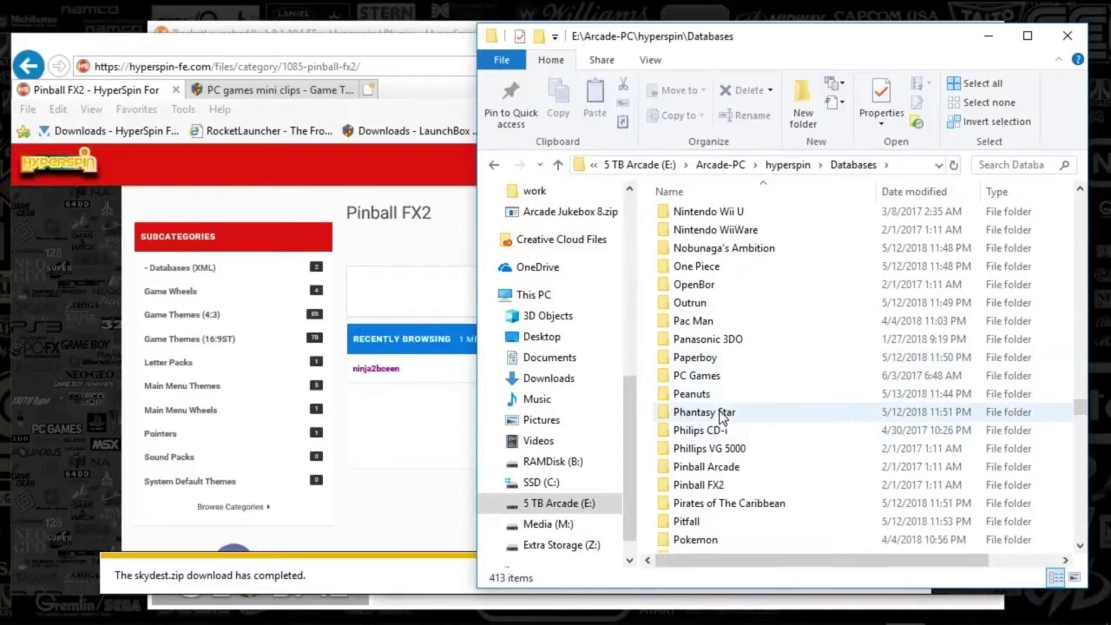
{"action": "double_click", "coordinate": [717, 485]}
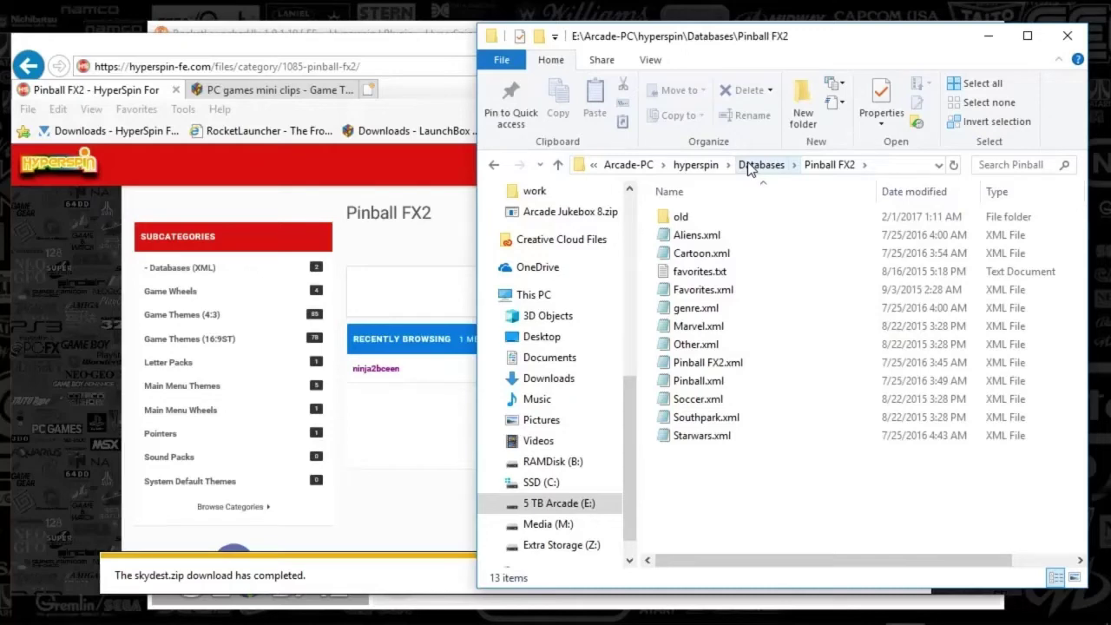
Step: Return to the hyperspin folder and open Media\Pinball FX2\Images\Wheel to view the wheel images
{"action": "left_click", "coordinate": [752, 168]}
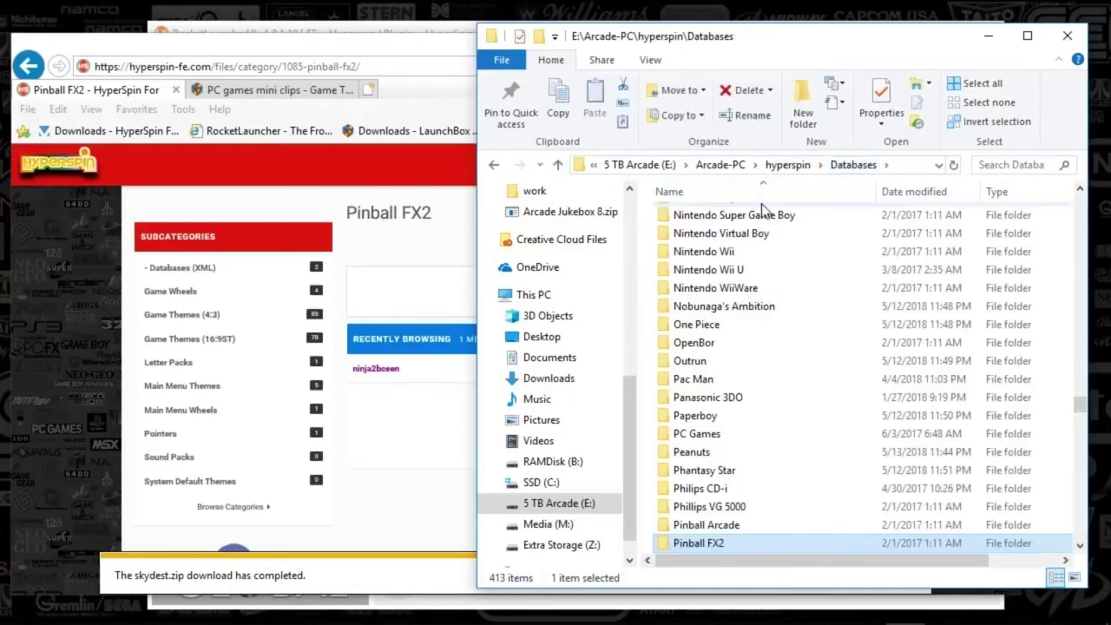
{"action": "left_click", "coordinate": [786, 166]}
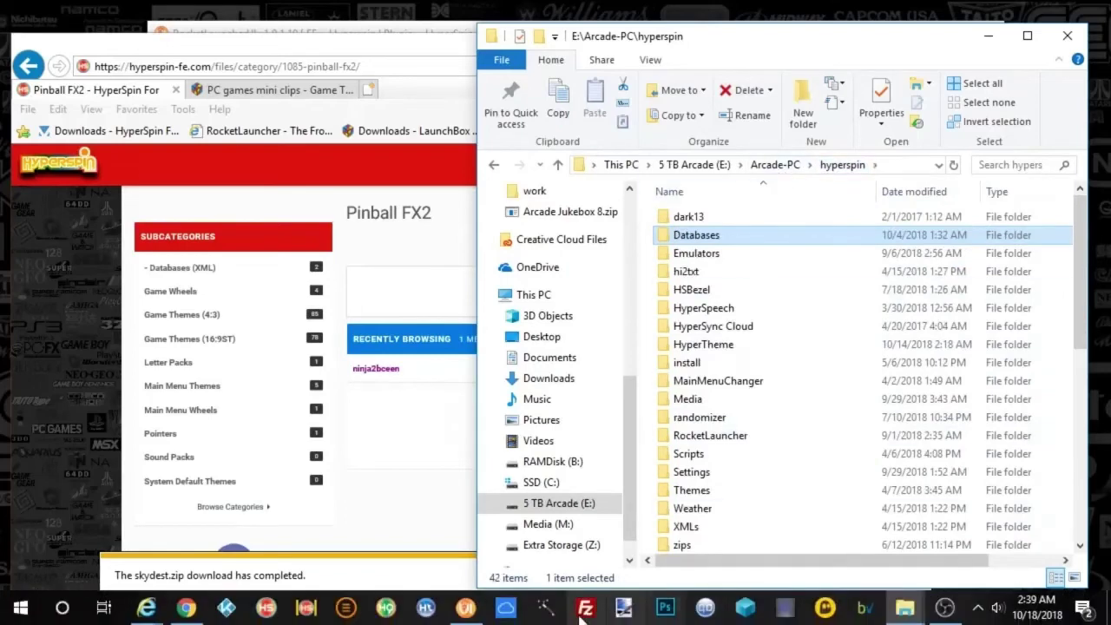
{"action": "double_click", "coordinate": [708, 401]}
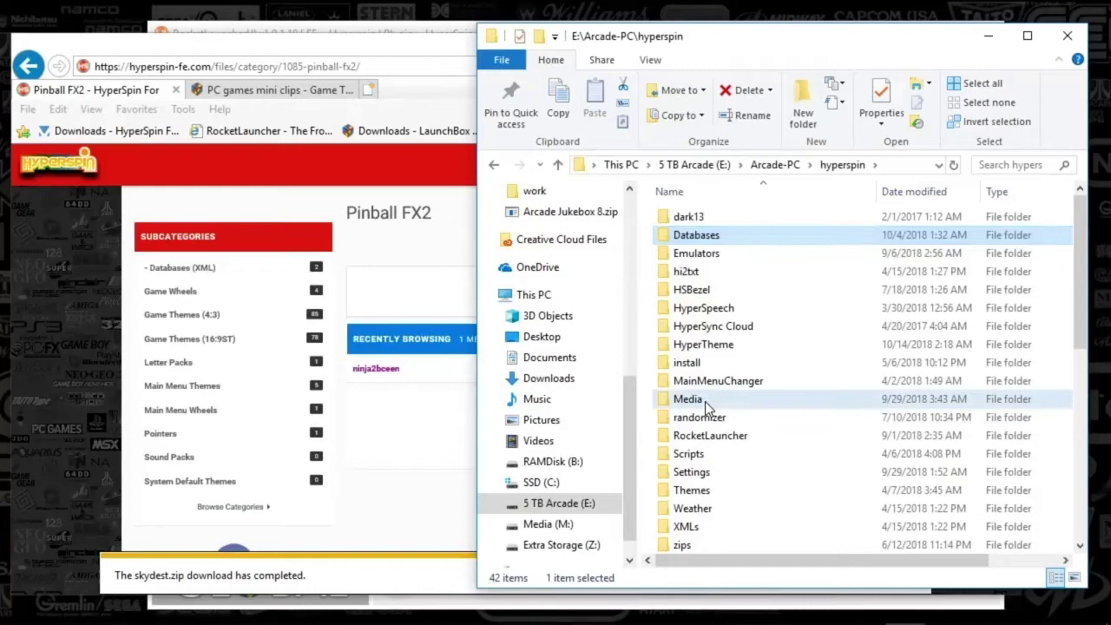
{"action": "scroll", "coordinate": [707, 416], "scroll_direction": "down", "scroll_amount": 20}
{"action": "scroll", "coordinate": [707, 418], "scroll_direction": "down", "scroll_amount": 15}
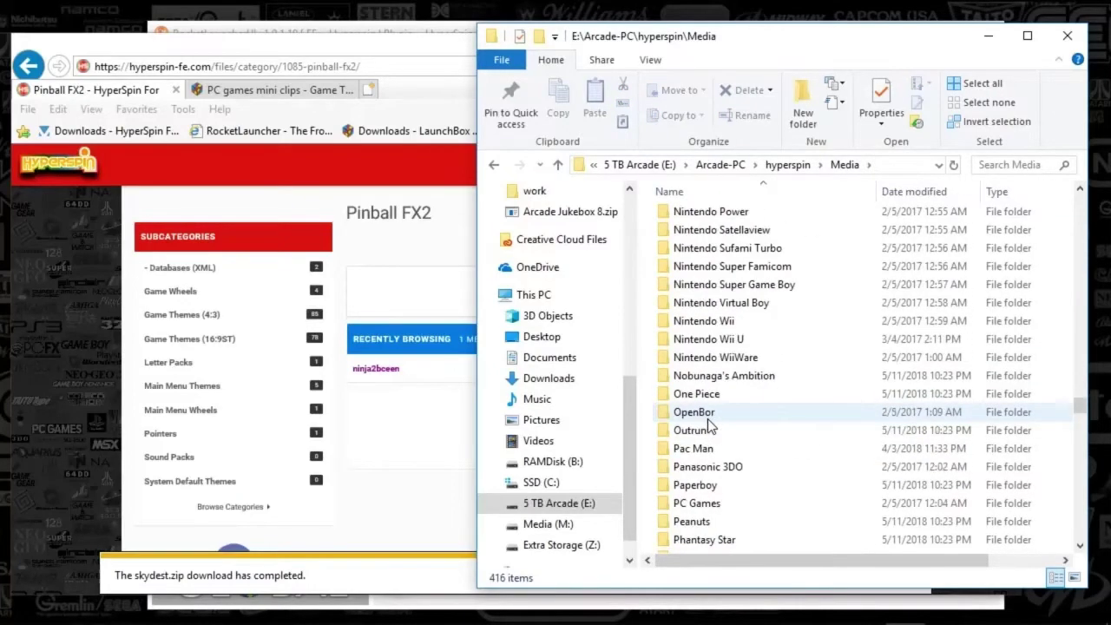
{"action": "scroll", "coordinate": [705, 465], "scroll_direction": "down", "scroll_amount": 6}
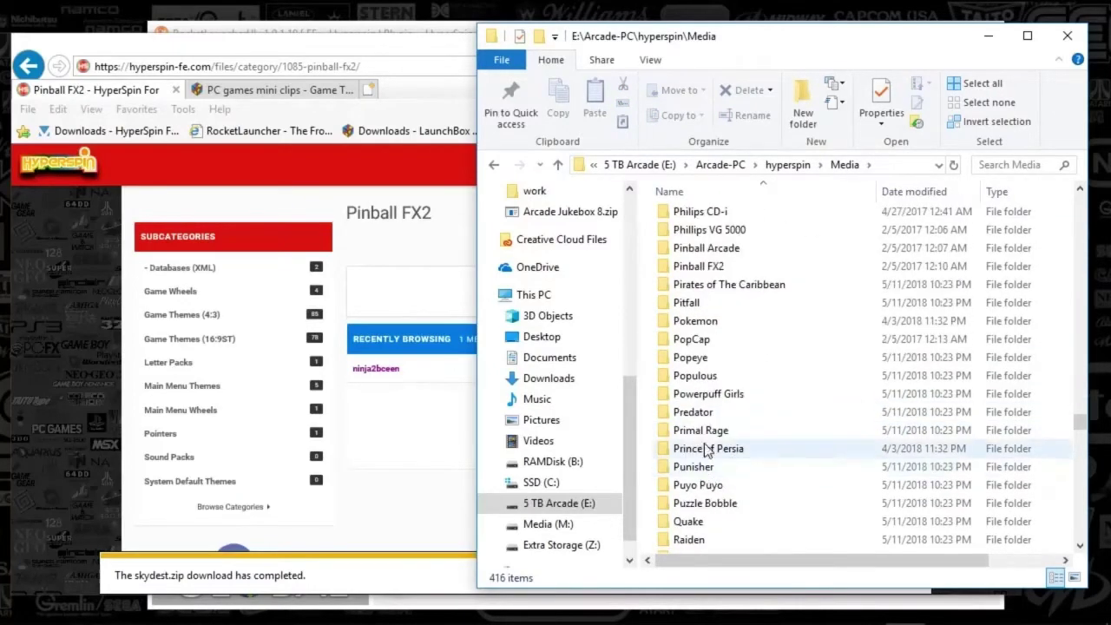
{"action": "left_click", "coordinate": [707, 268]}
{"action": "double_click", "coordinate": [708, 269]}
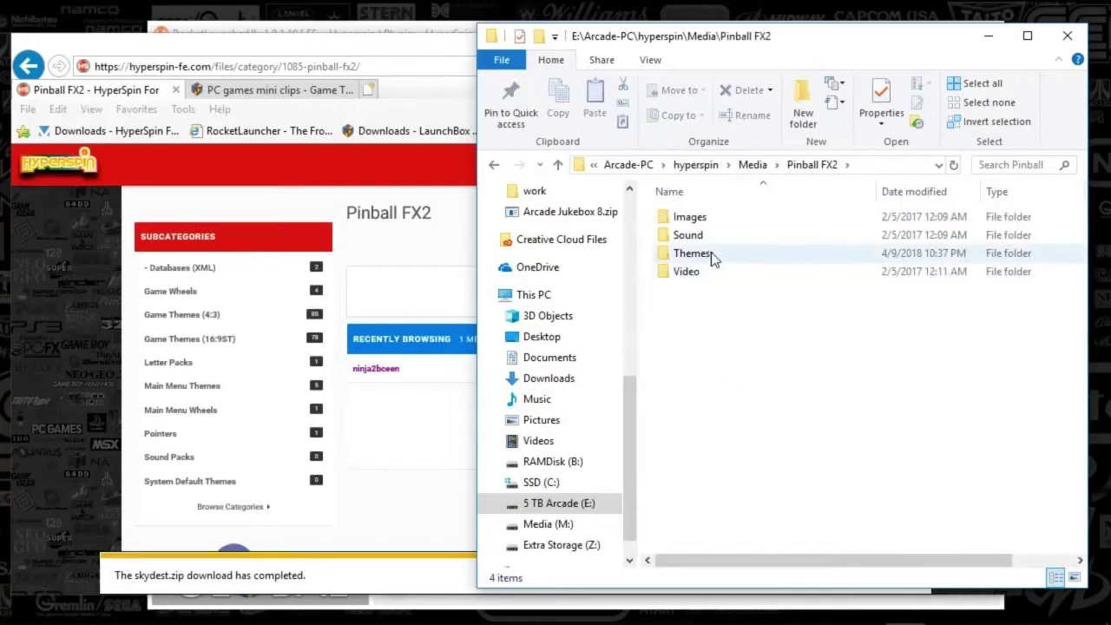
{"action": "double_click", "coordinate": [706, 221]}
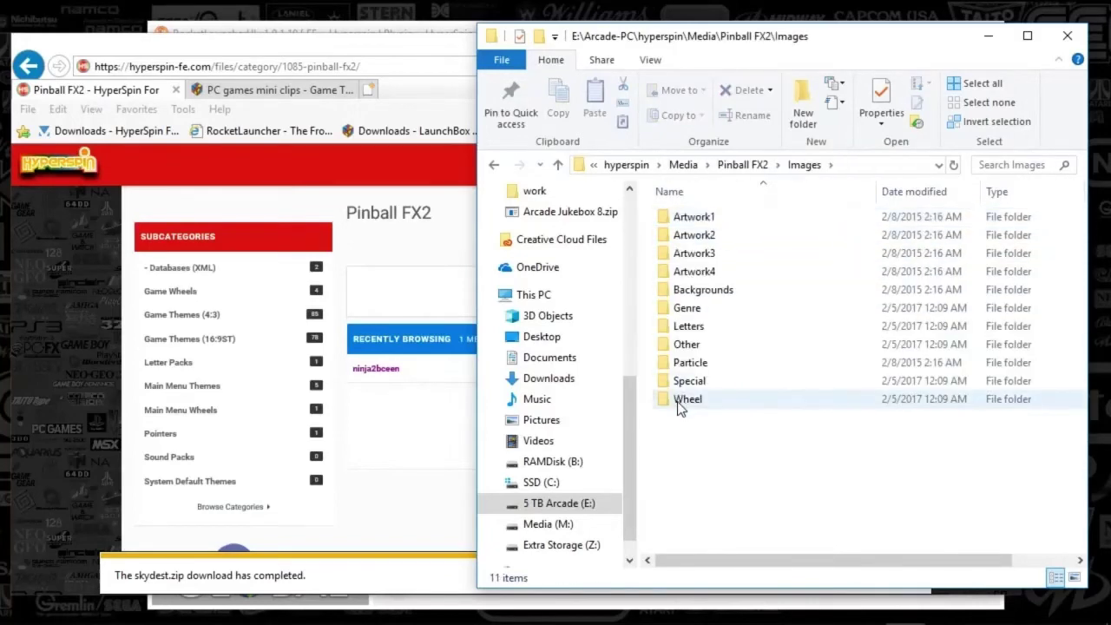
{"action": "double_click", "coordinate": [679, 403]}
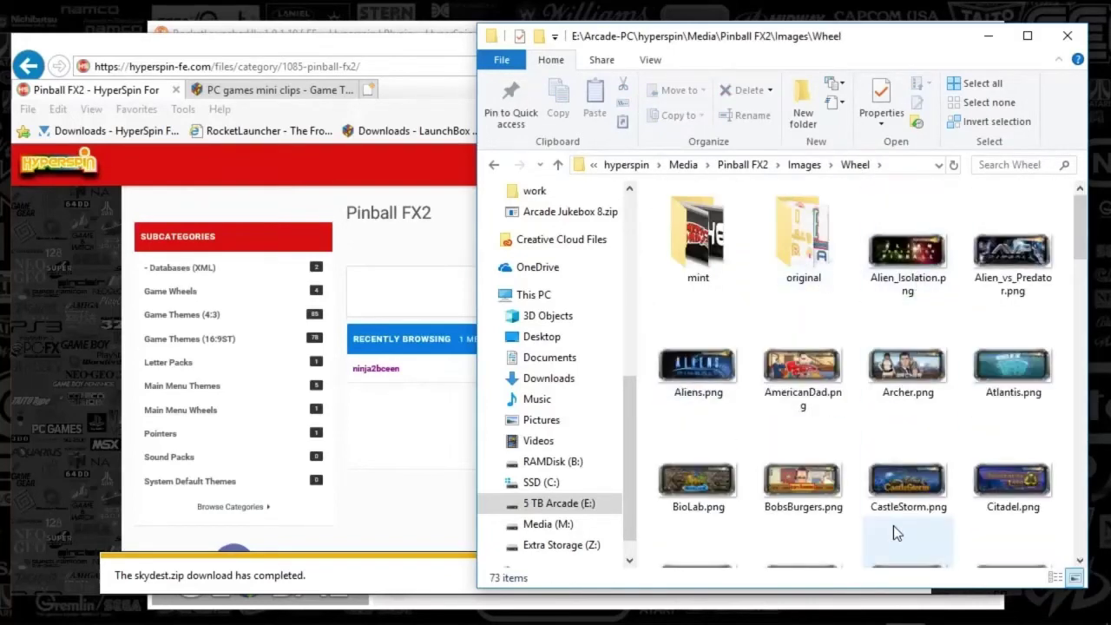
Step: Leave the wheel images and open the Themes folder of the Pinball FX2 media to view its theme archives
{"action": "left_click", "coordinate": [494, 165]}
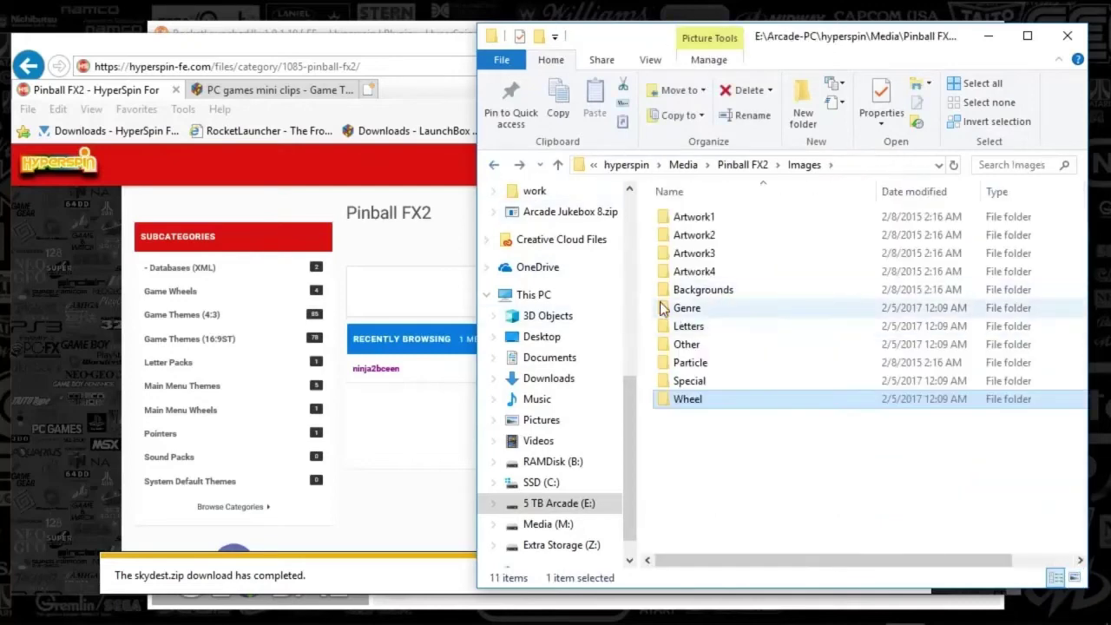
{"action": "left_click", "coordinate": [756, 166]}
{"action": "double_click", "coordinate": [699, 254]}
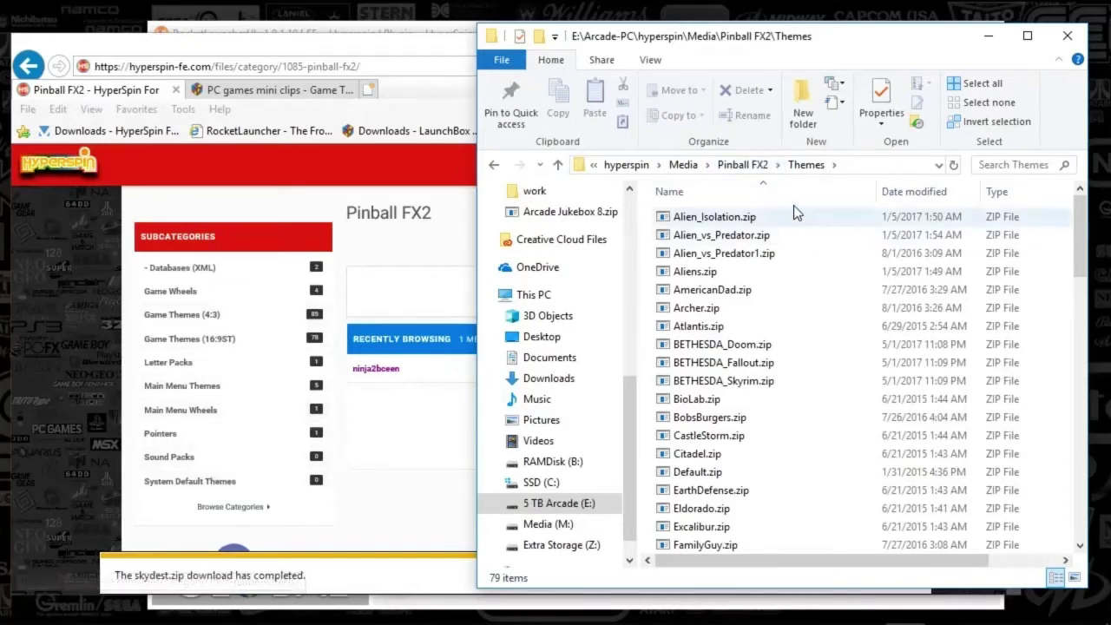
Step: Check the Other folder within the Pinball FX2 Images folder and return to Images
{"action": "left_click", "coordinate": [743, 164]}
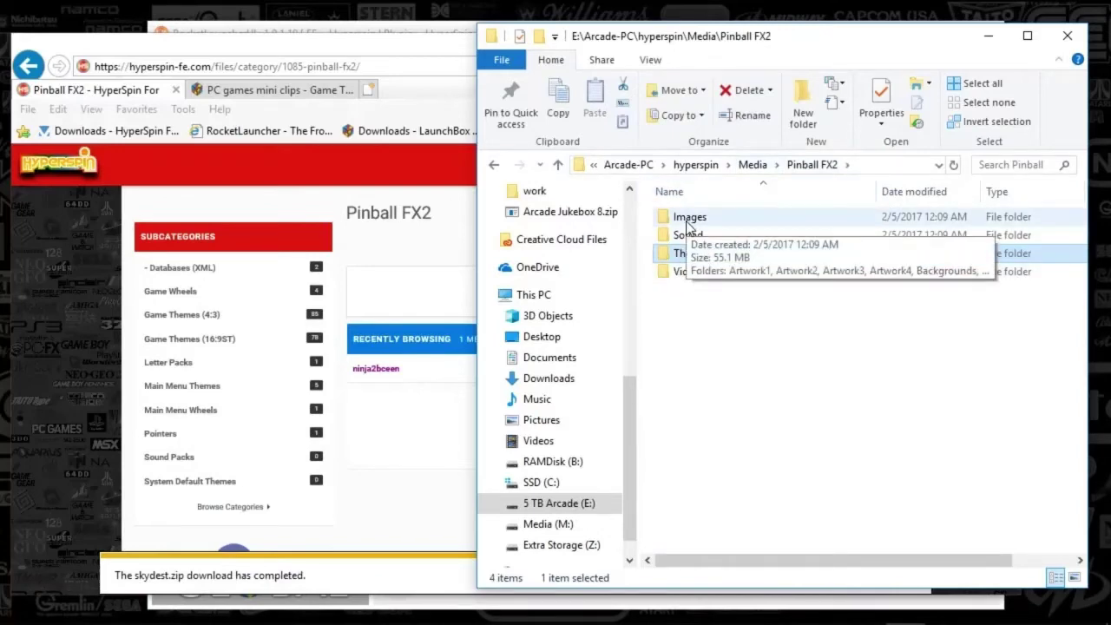
{"action": "double_click", "coordinate": [688, 219]}
{"action": "double_click", "coordinate": [686, 344]}
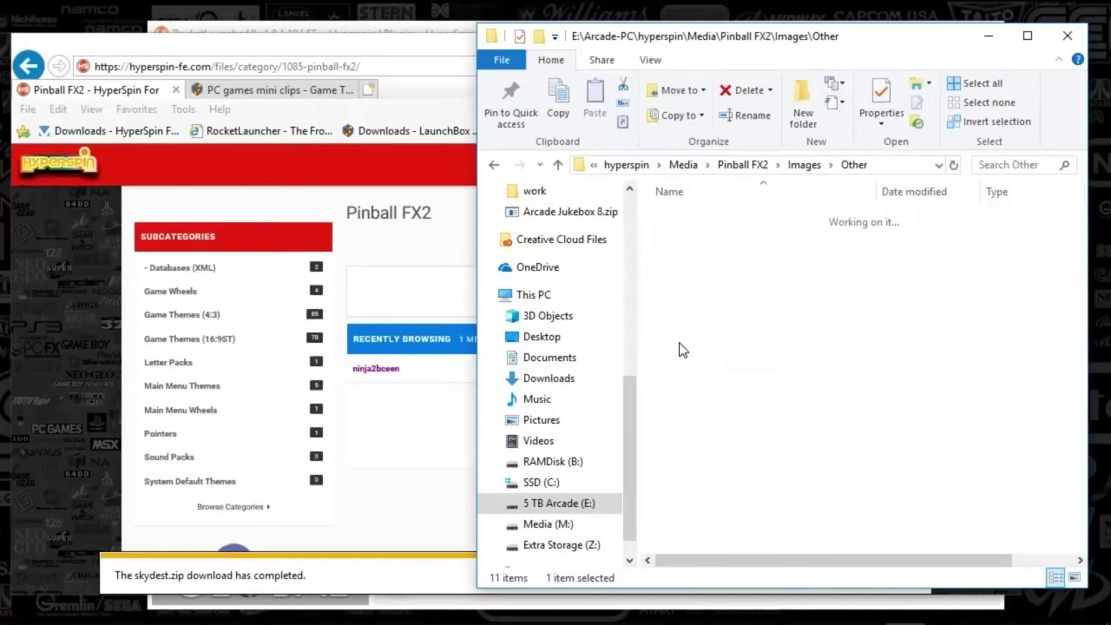
{"action": "left_click", "coordinate": [804, 167]}
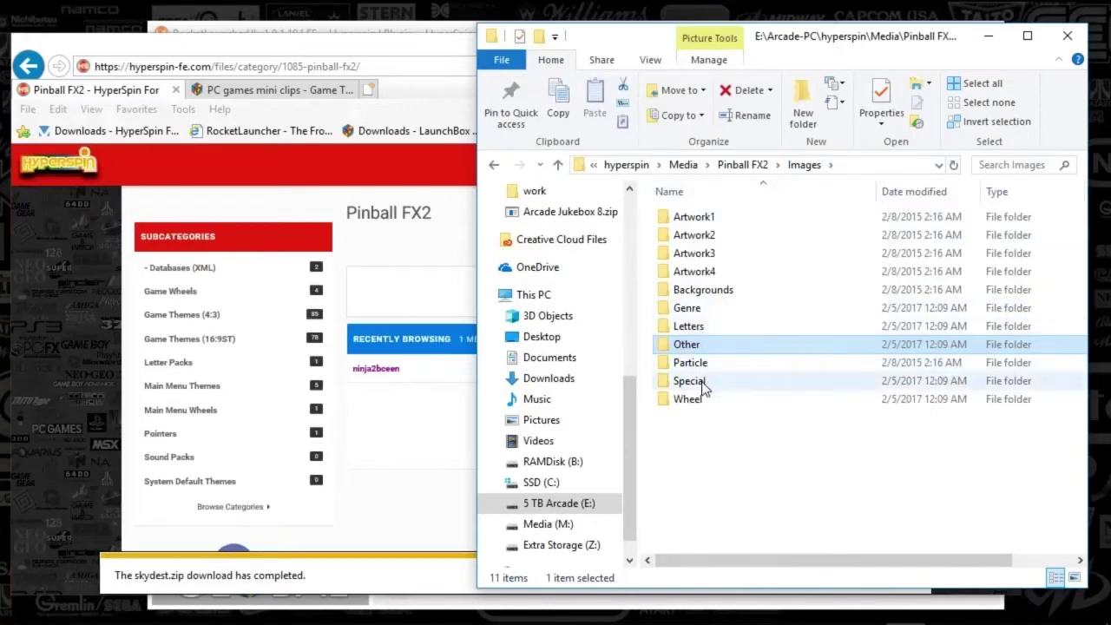
Step: Open the Letters folder within the Pinball FX2 Images folder and look through the letter images
{"action": "left_click", "coordinate": [759, 166]}
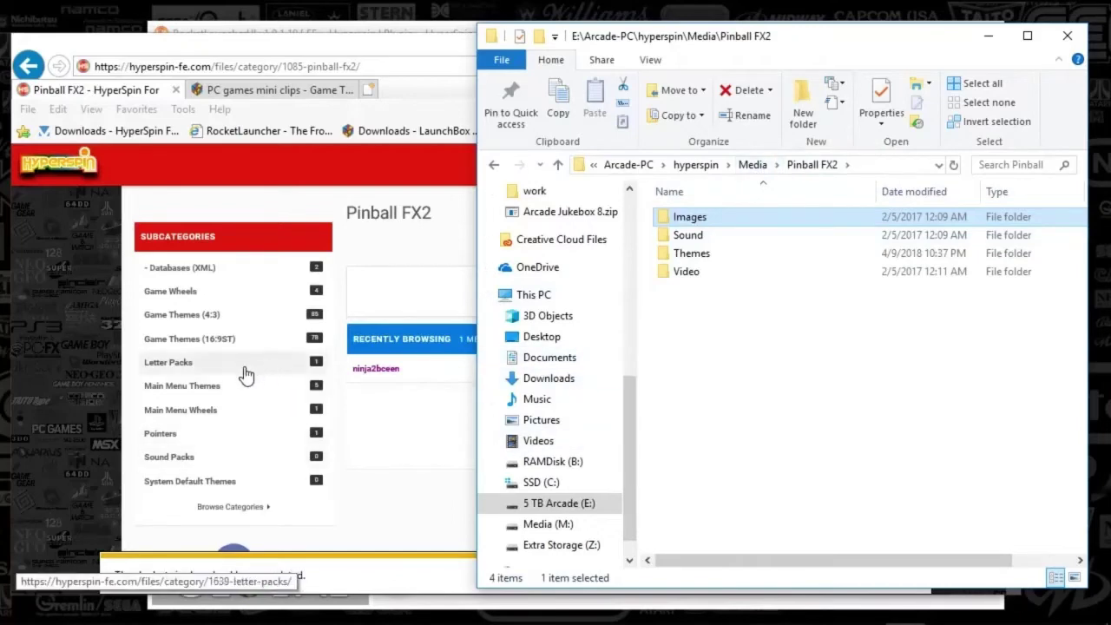
{"action": "double_click", "coordinate": [710, 224]}
{"action": "double_click", "coordinate": [690, 328]}
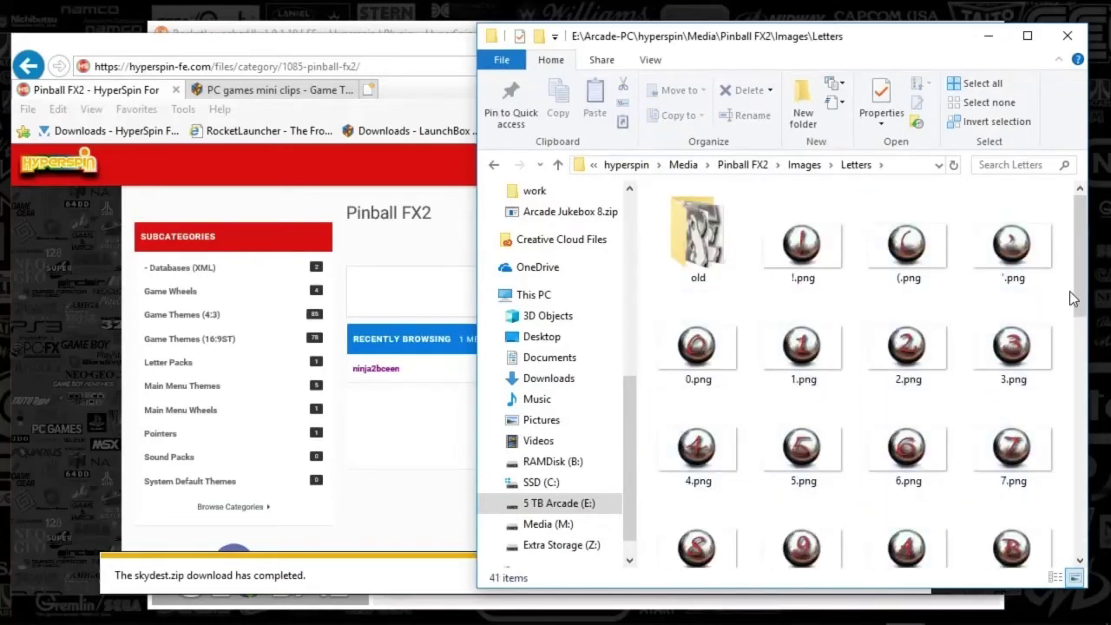
{"action": "left_click_drag", "start_coordinate": [1074, 299], "coordinate": [1075, 482]}
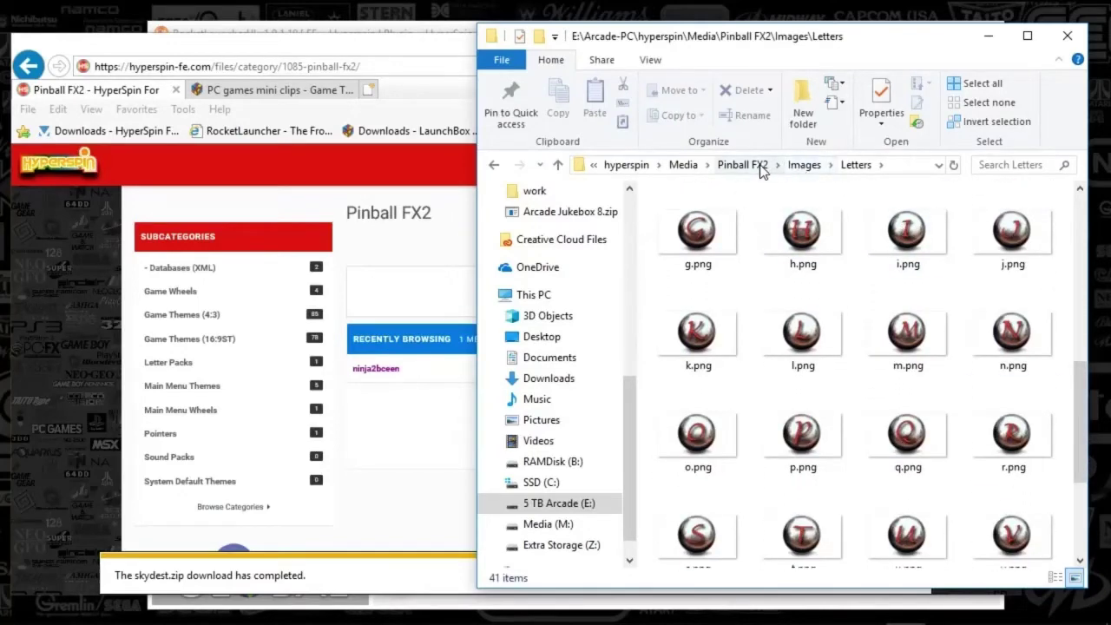
Step: Go back up to the Pinball FX2 media folder and open its Video folder to view the table videos
{"action": "left_click", "coordinate": [797, 168]}
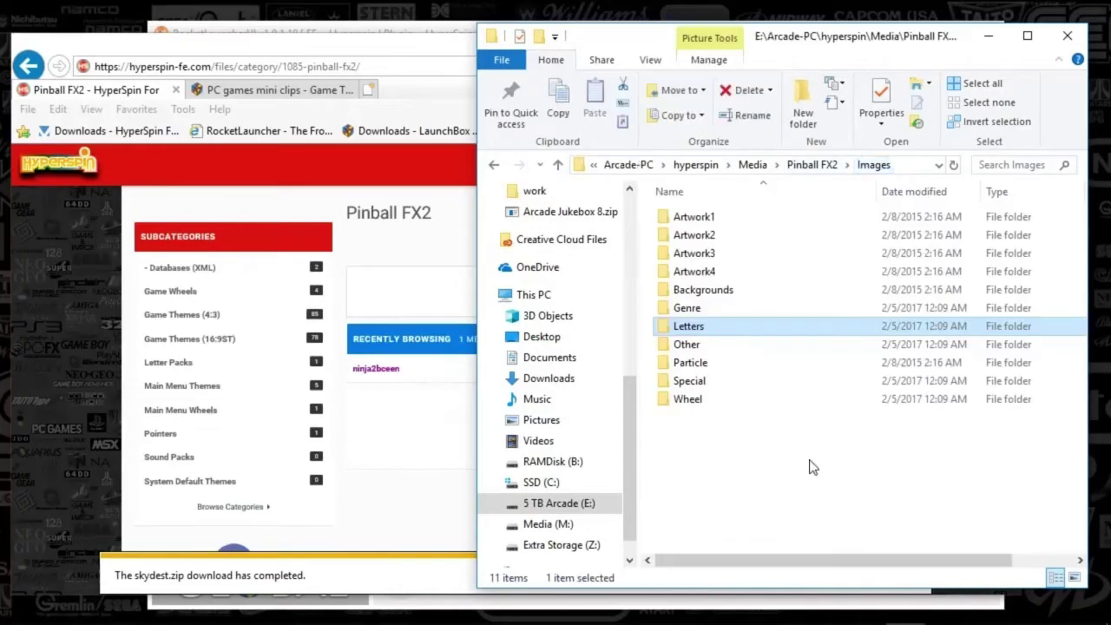
{"action": "left_click", "coordinate": [737, 169]}
{"action": "double_click", "coordinate": [695, 273]}
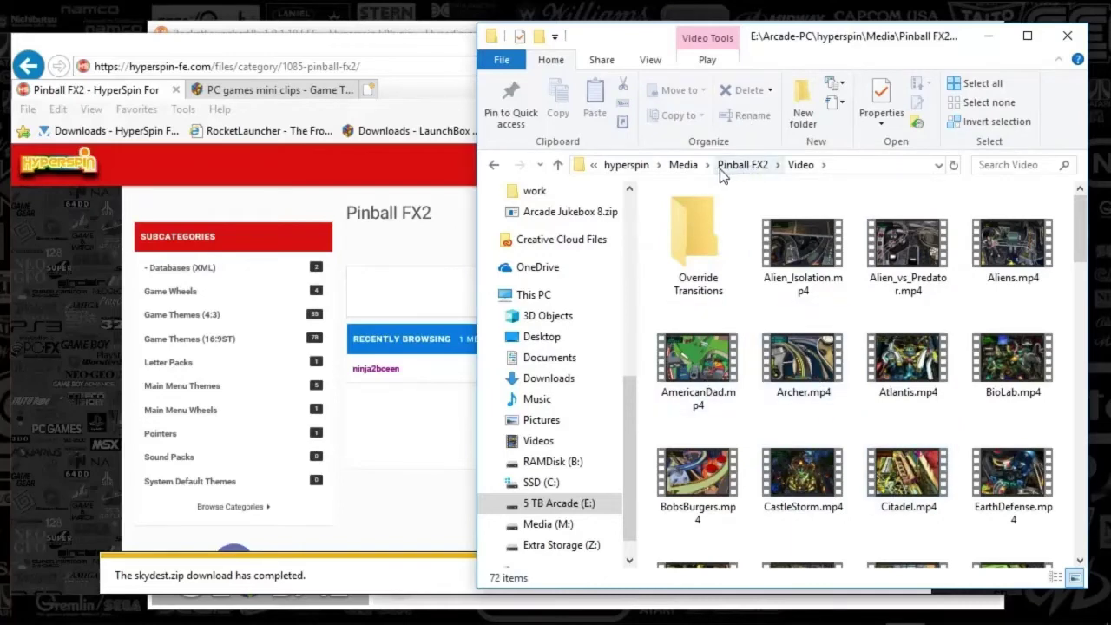
Step: Go back to the hyperspin folder, minimize its window and switch to RocketLauncherUI
{"action": "left_click", "coordinate": [626, 164]}
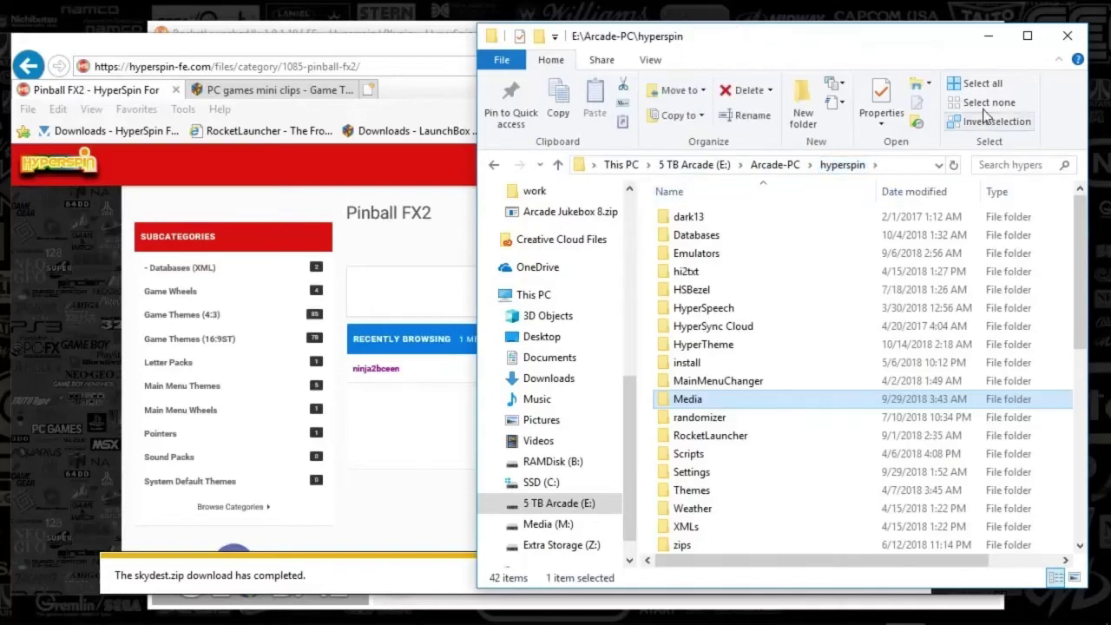
{"action": "left_click", "coordinate": [988, 36]}
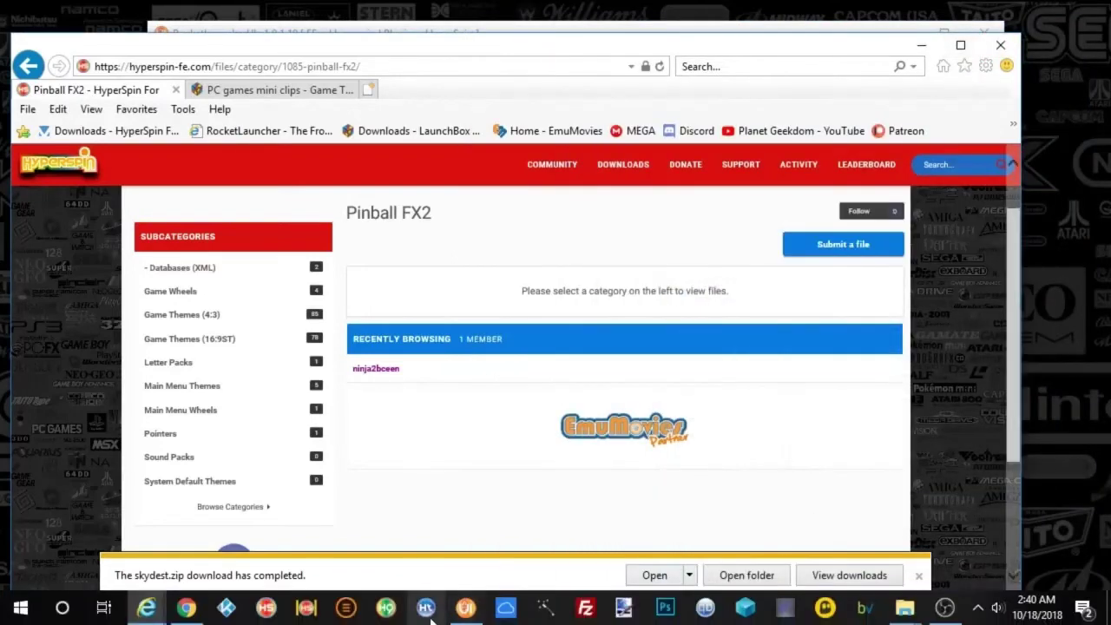
{"action": "left_click", "coordinate": [465, 608]}
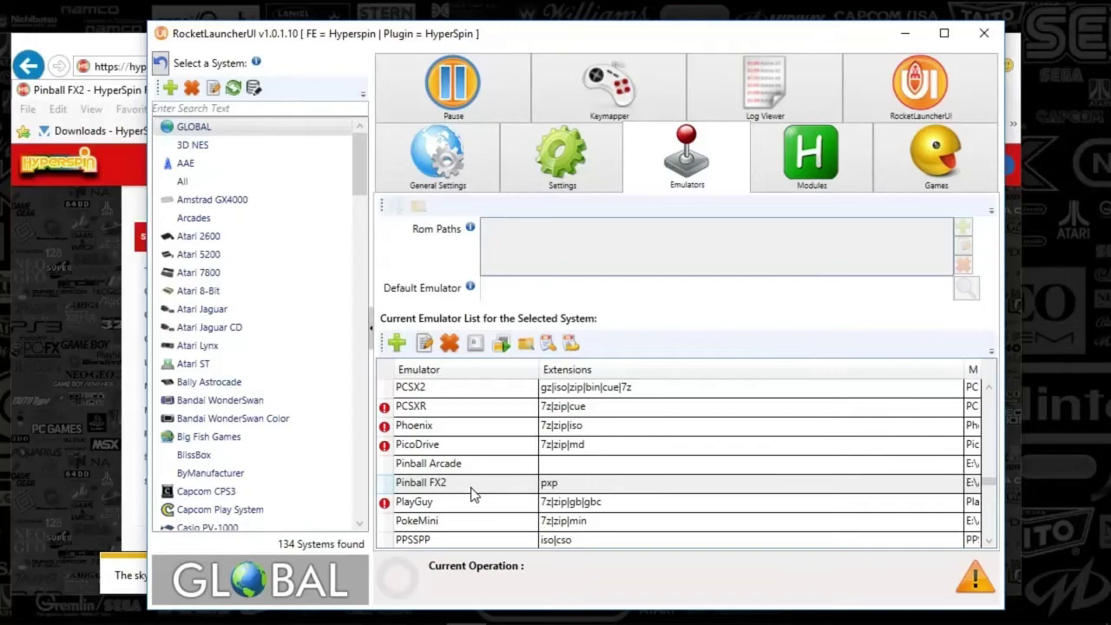
Step: Open the global Pinball FX2 emulator entry to review its path, rom extensions, module and Virtual Emulator setting, and close it unchanged
{"action": "double_click", "coordinate": [473, 483]}
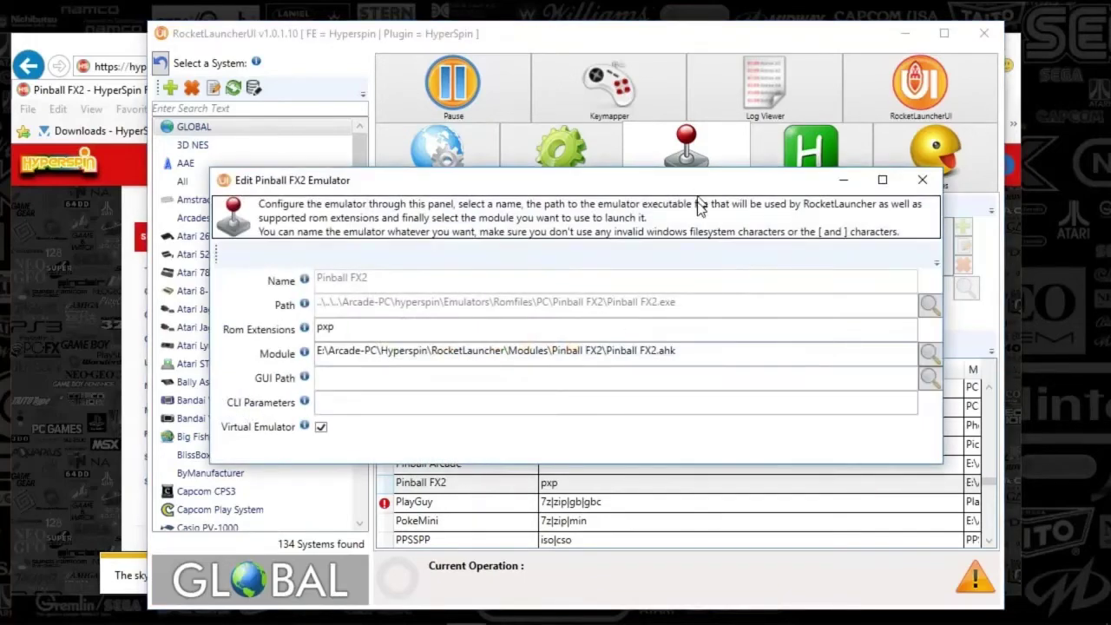
{"action": "left_click_drag", "start_coordinate": [695, 184], "coordinate": [612, 393]}
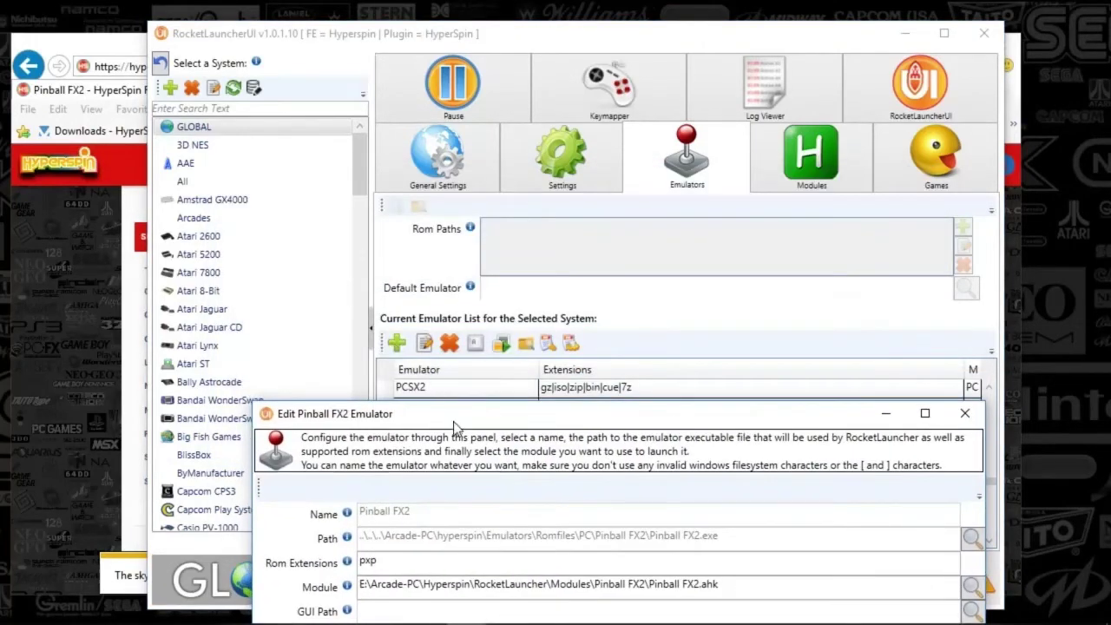
{"action": "left_click_drag", "start_coordinate": [454, 421], "coordinate": [432, 164]}
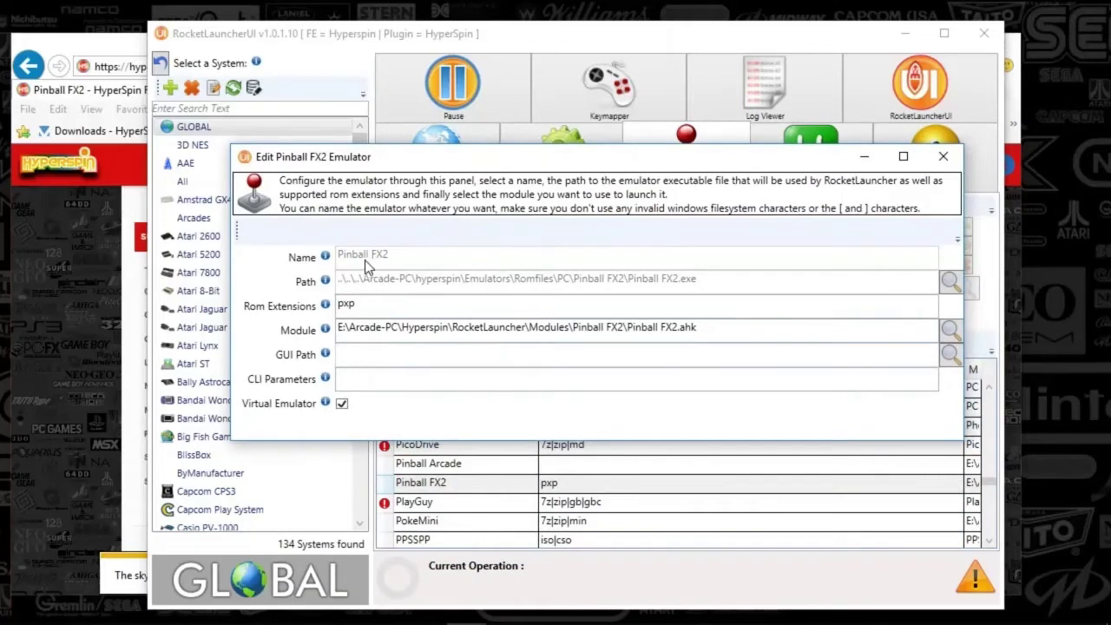
{"action": "mouse_move", "coordinate": [344, 300]}
{"action": "left_click", "coordinate": [942, 156]}
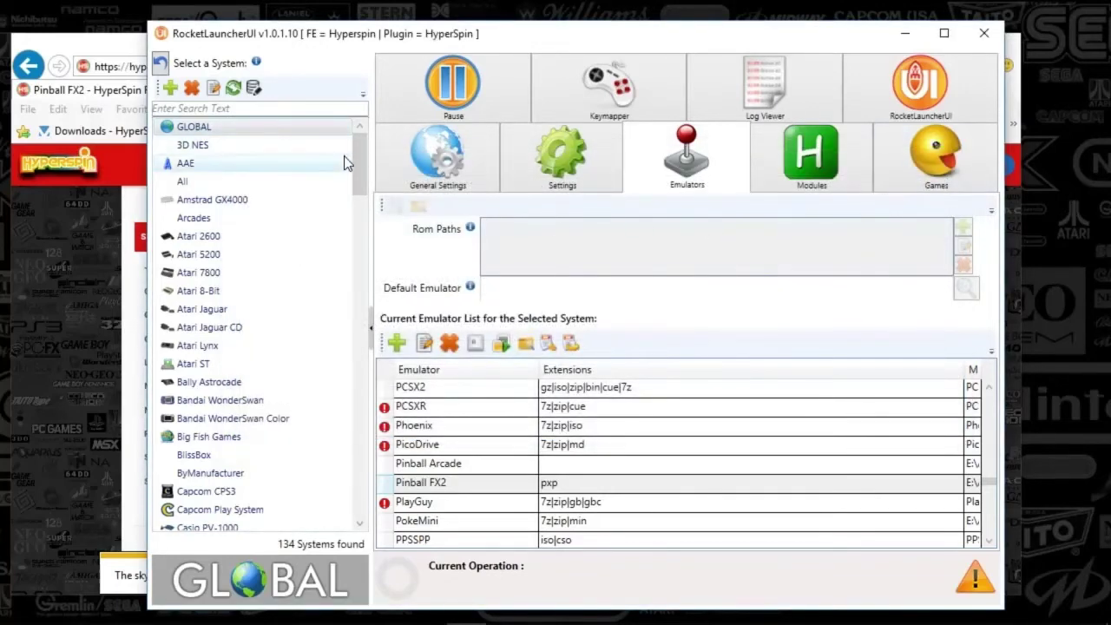
Step: Switch to the RocketLauncher Modules\Pinball FX2 folder and open Pinball FX2.ahk in Notepad
{"action": "mouse_move", "coordinate": [761, 608]}
{"action": "left_click", "coordinate": [905, 608]}
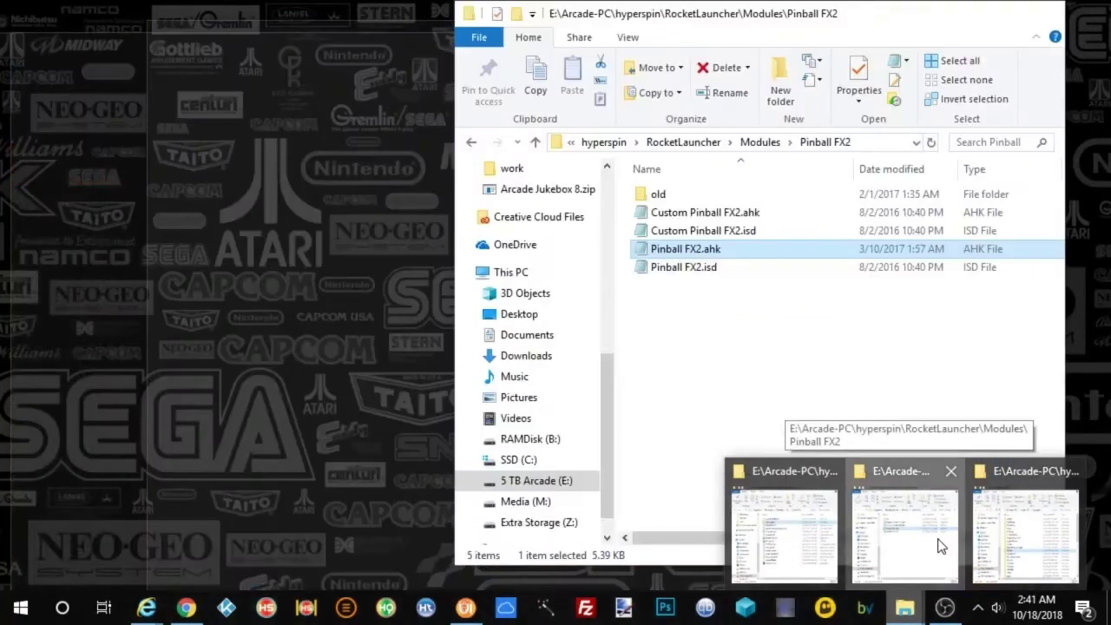
{"action": "left_click", "coordinate": [945, 545]}
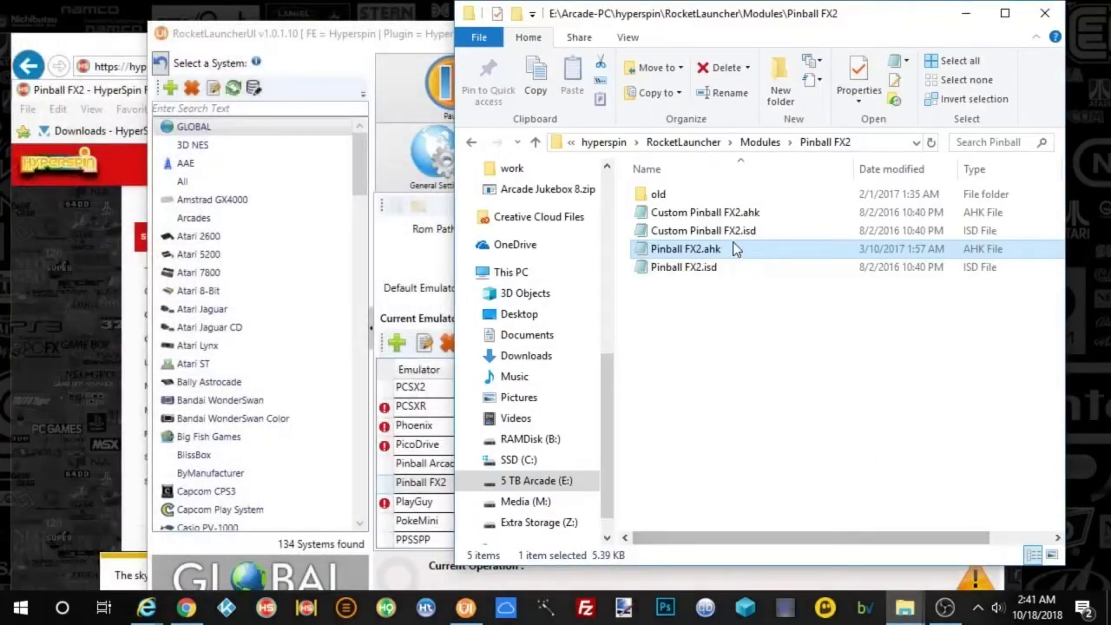
{"action": "left_click", "coordinate": [659, 251]}
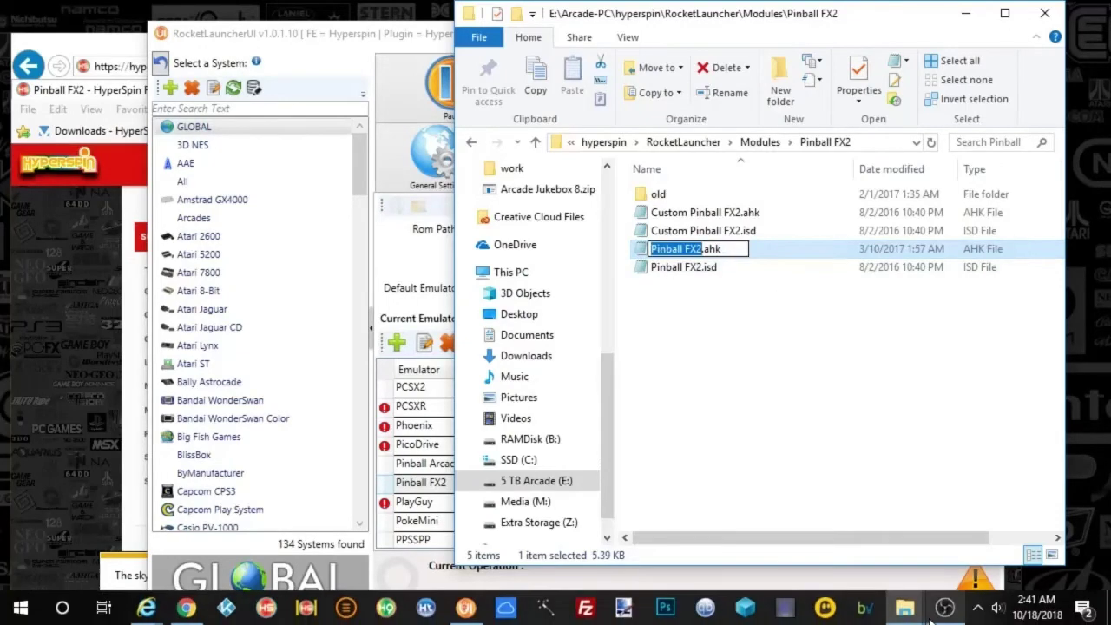
{"action": "double_click", "coordinate": [669, 250]}
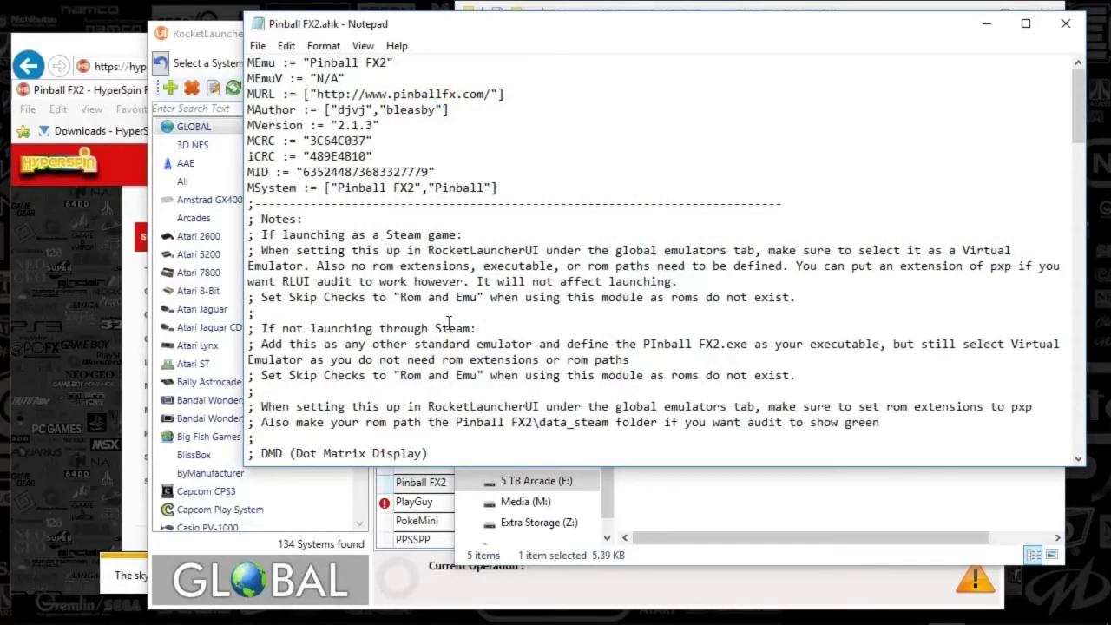
Step: Look through the setup notes in Pinball FX2.ahk and highlight the DMD (Dot Matrix Display) section
{"action": "scroll", "coordinate": [449, 322], "scroll_direction": "down", "scroll_amount": 8}
{"action": "scroll", "coordinate": [425, 326], "scroll_direction": "up", "scroll_amount": 8}
{"action": "left_click_drag", "start_coordinate": [1080, 131], "coordinate": [1083, 160]}
{"action": "left_click_drag", "start_coordinate": [253, 363], "coordinate": [423, 406]}
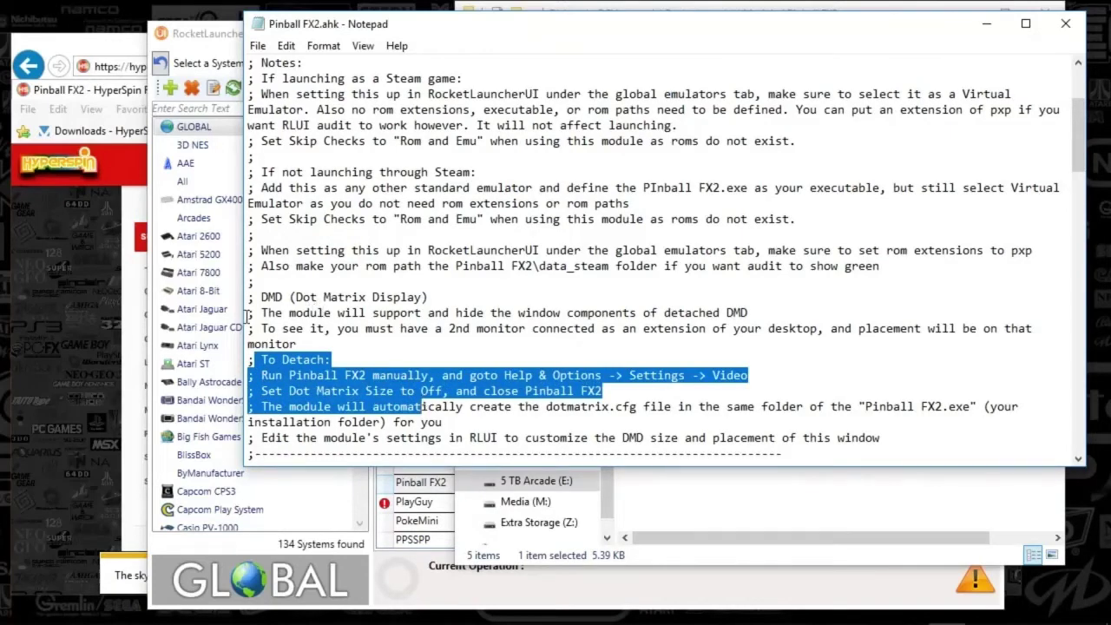
{"action": "left_click_drag", "start_coordinate": [258, 297], "coordinate": [962, 447]}
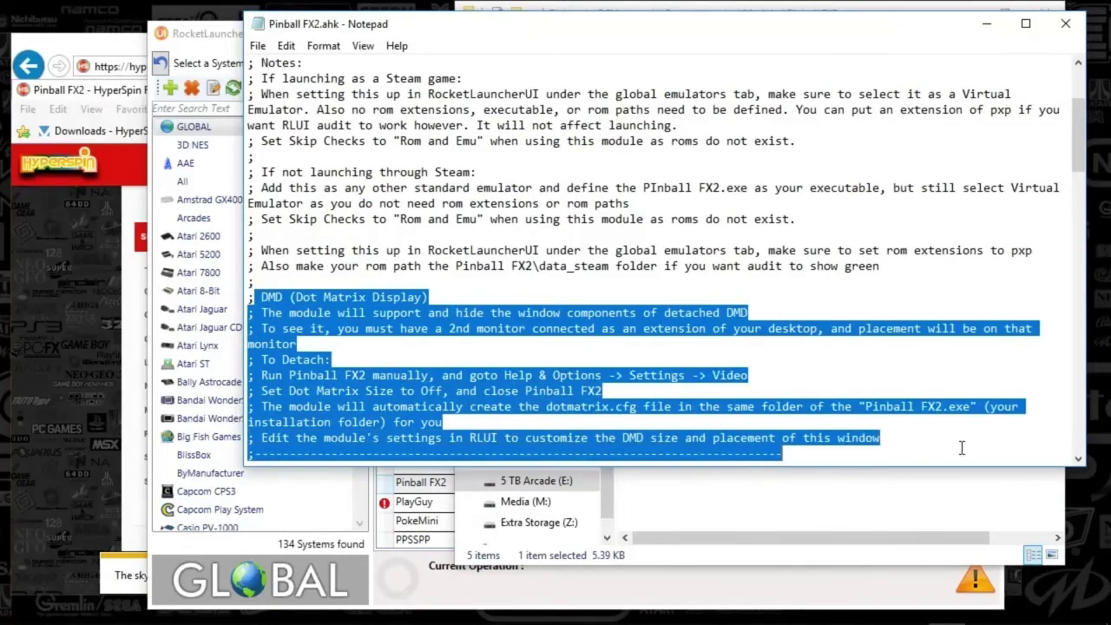
{"action": "left_click", "coordinate": [962, 448]}
Step: Highlight the instructions for detaching the dot matrix display, close the module script and minimize the module folder
{"action": "left_click_drag", "start_coordinate": [261, 375], "coordinate": [518, 381]}
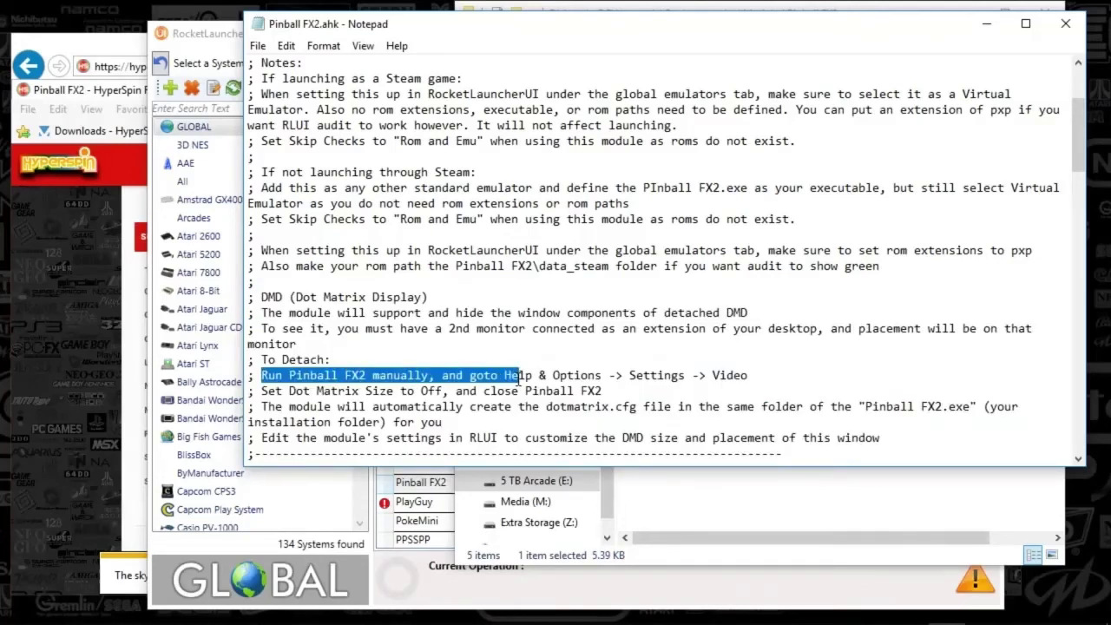
{"action": "left_click_drag", "start_coordinate": [511, 376], "coordinate": [775, 379]}
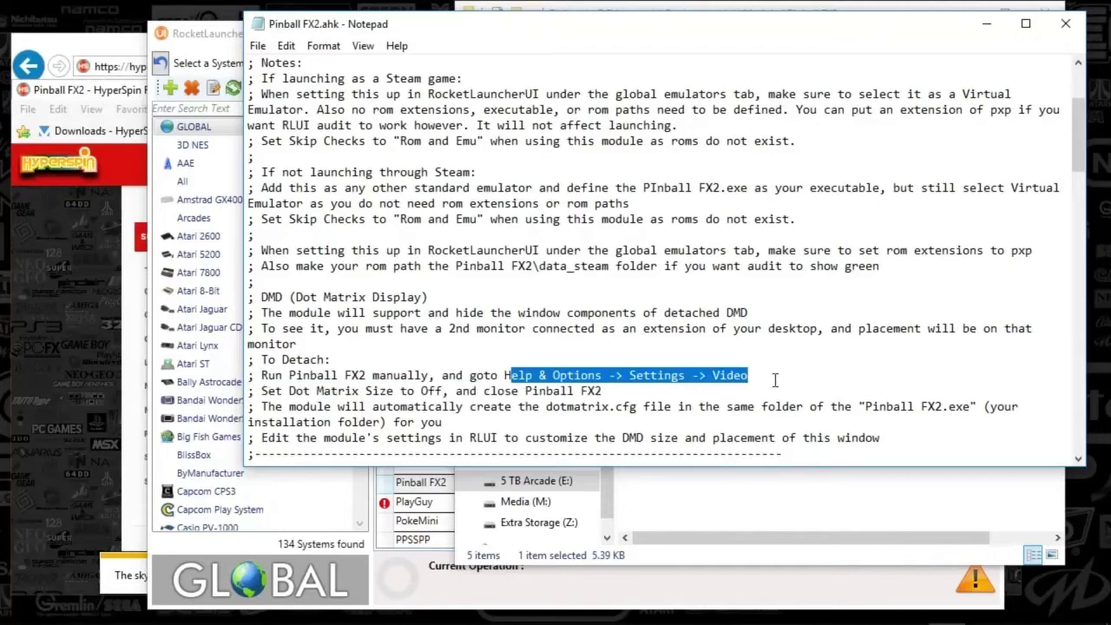
{"action": "left_click_drag", "start_coordinate": [323, 393], "coordinate": [497, 408]}
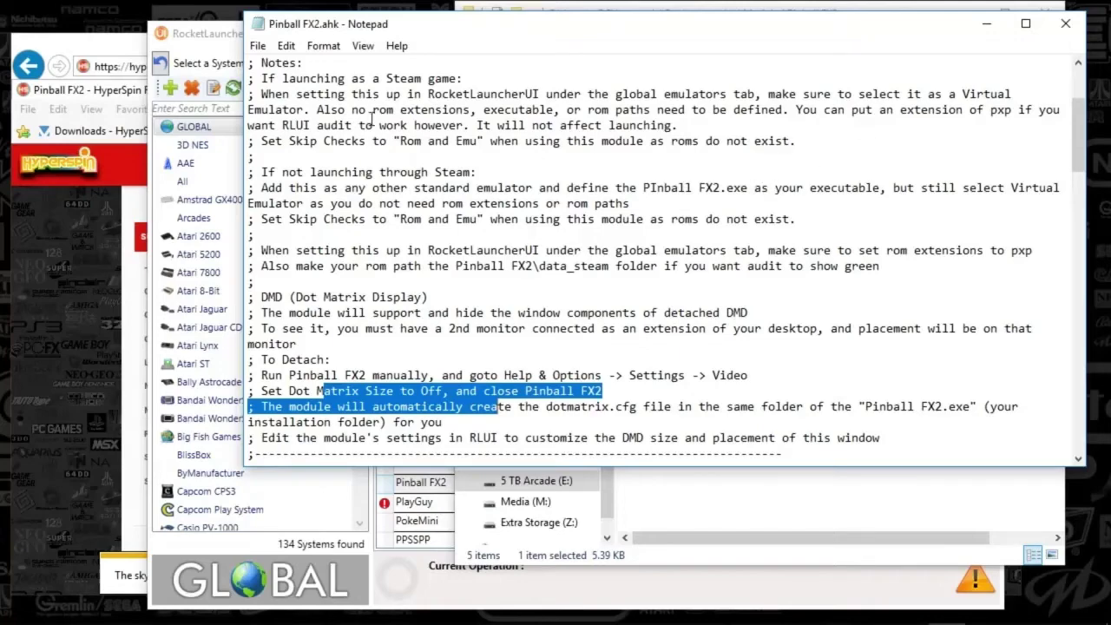
{"action": "left_click", "coordinate": [1067, 26]}
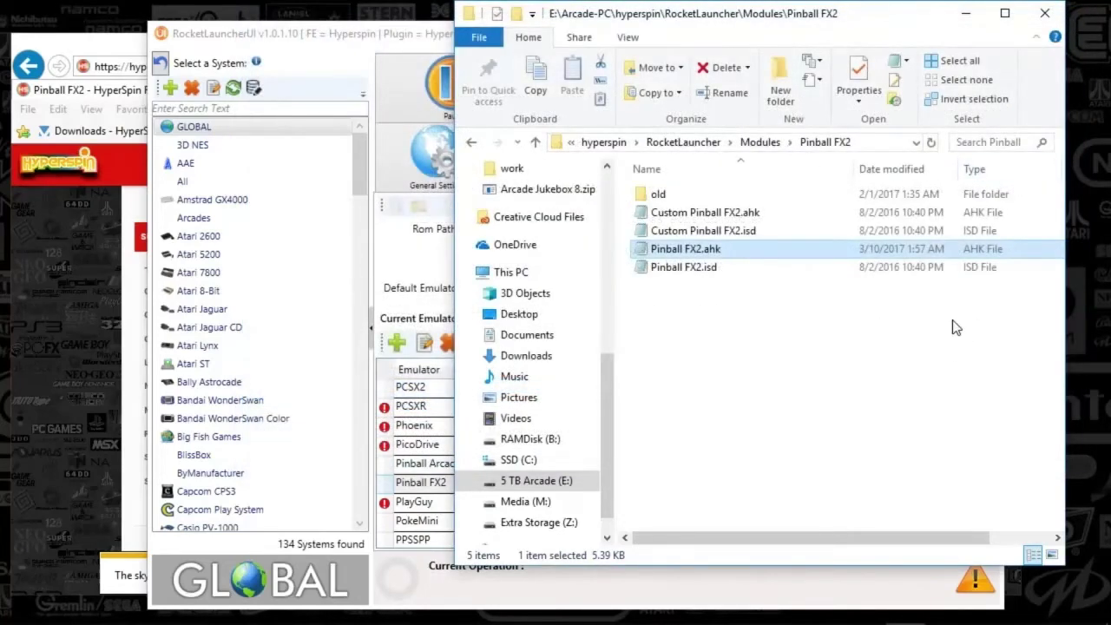
{"action": "left_click", "coordinate": [981, 25]}
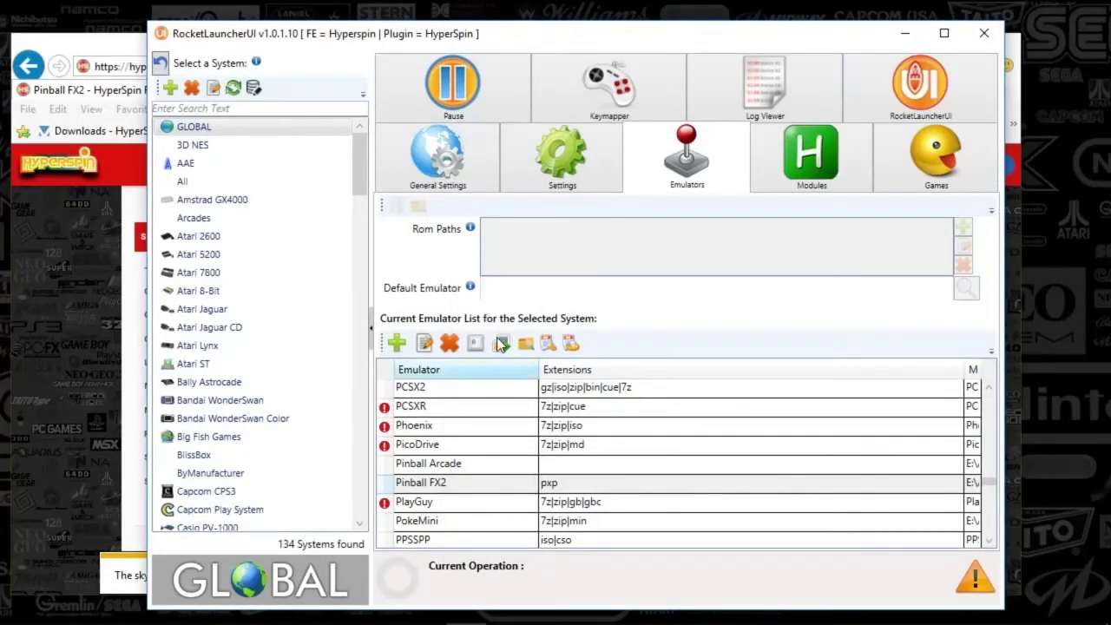
Step: Select the Pinball FX2 system in RocketLauncherUI and review its main settings down to Skip Checks
{"action": "left_click_drag", "start_coordinate": [362, 163], "coordinate": [384, 388]}
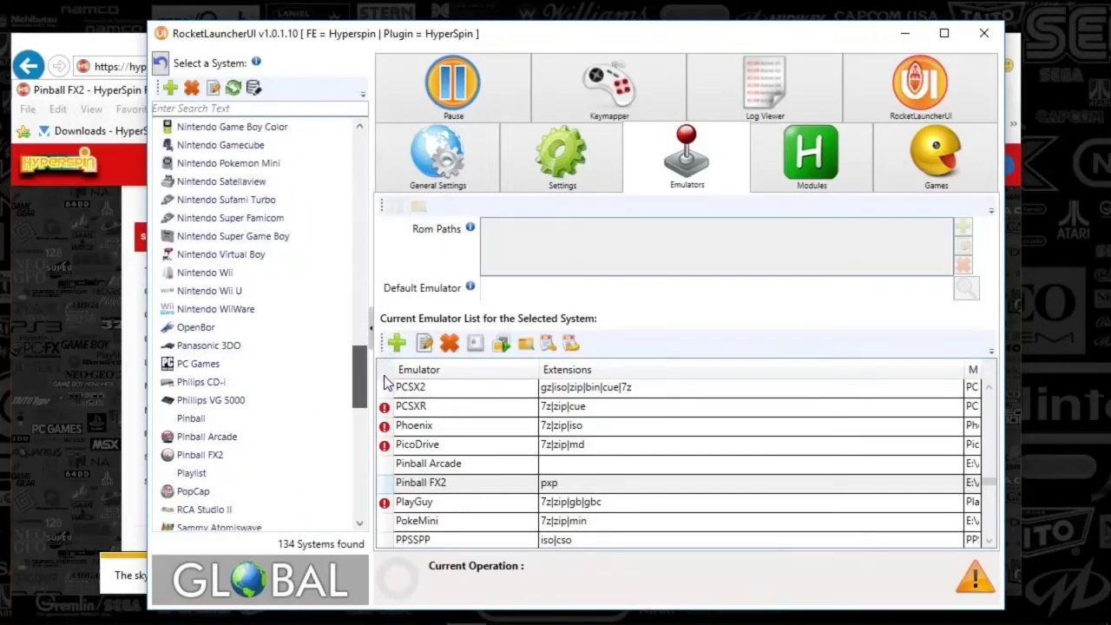
{"action": "left_click", "coordinate": [240, 460]}
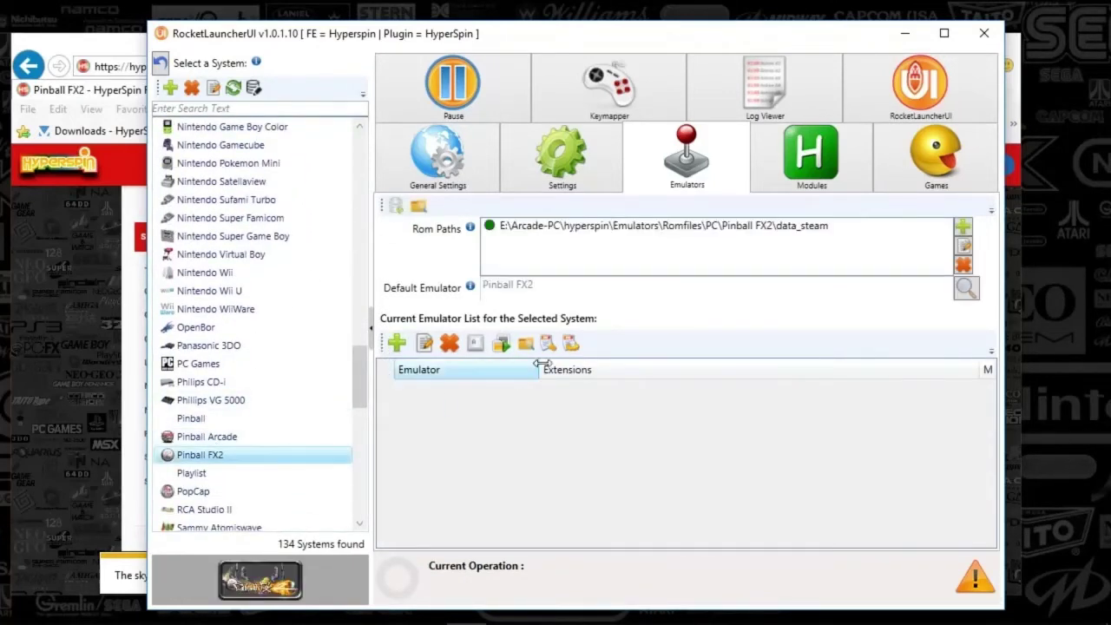
{"action": "left_click", "coordinate": [445, 174]}
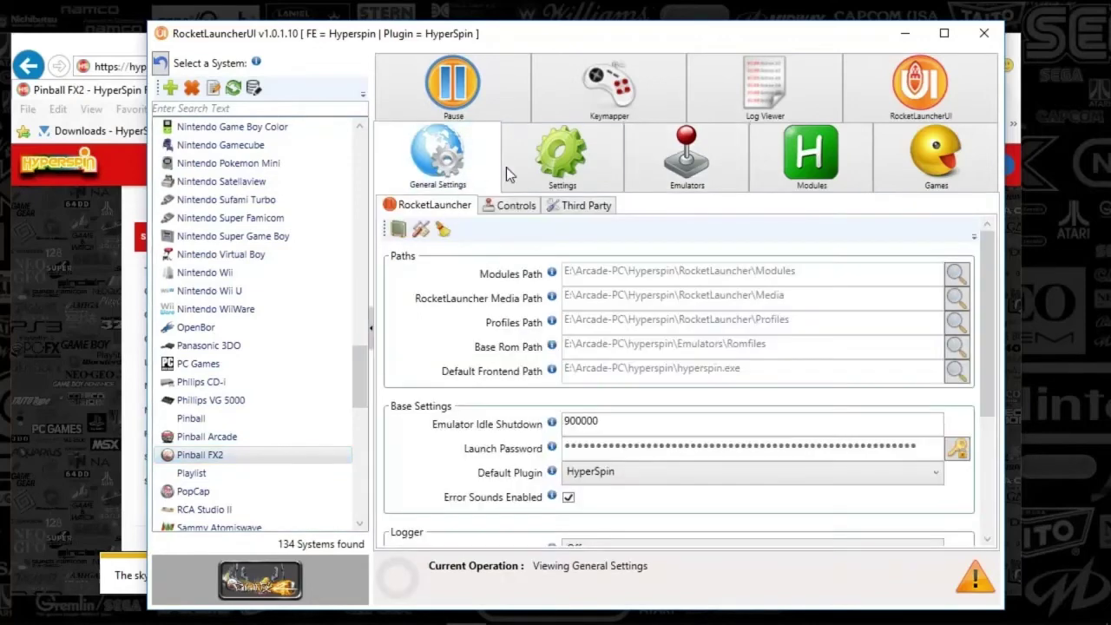
{"action": "left_click", "coordinate": [563, 172]}
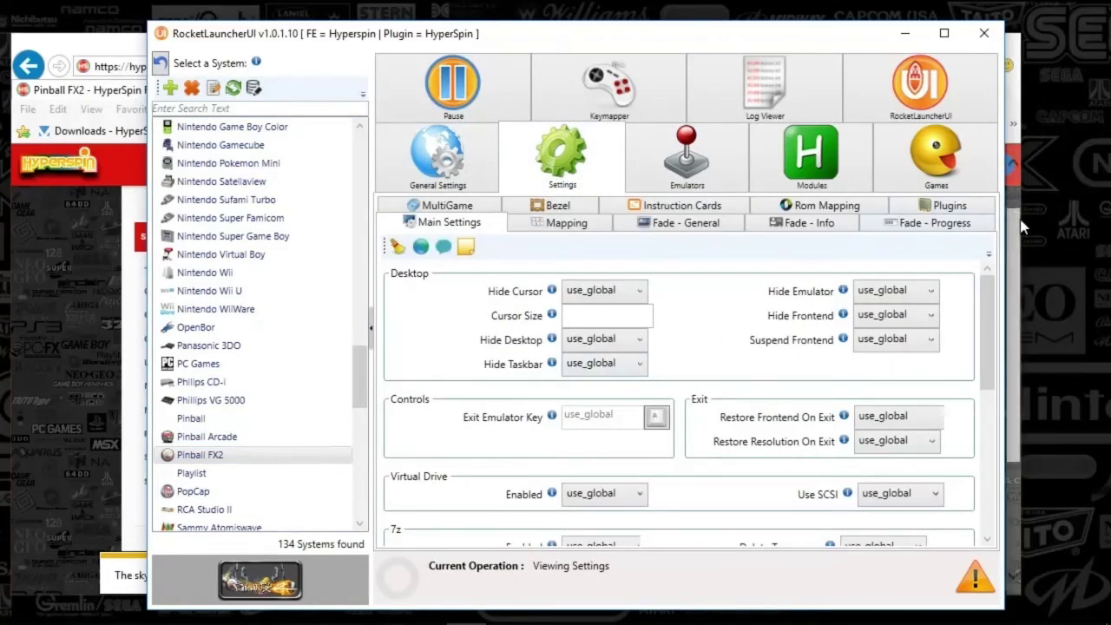
{"action": "left_click_drag", "start_coordinate": [990, 304], "coordinate": [985, 447]}
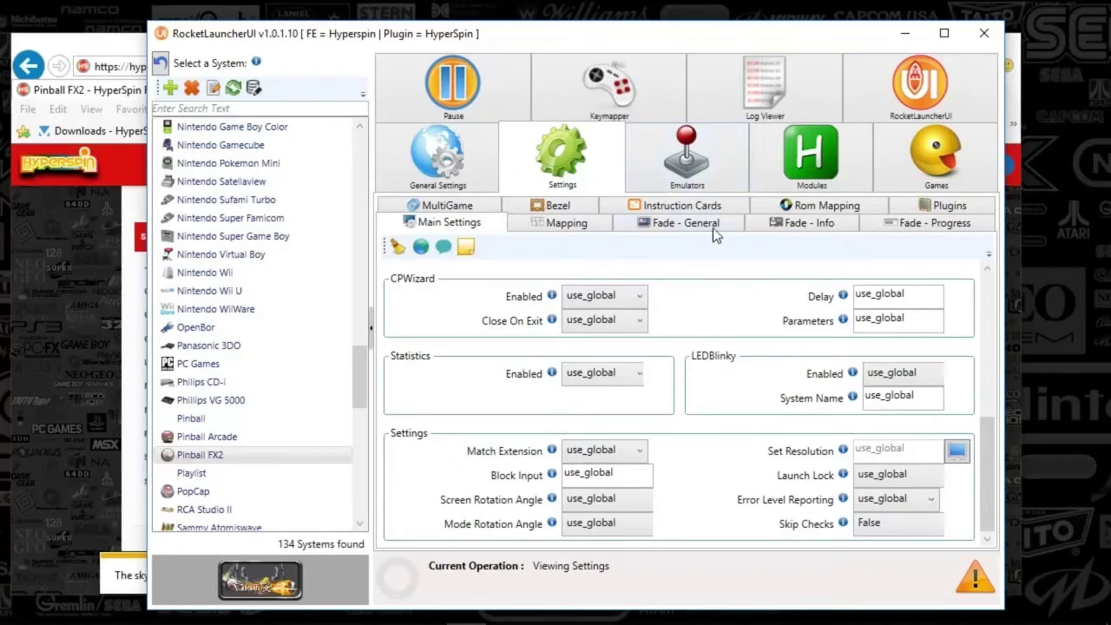
Step: Review the Bezel and Fade - General settings of the Pinball FX2 system
{"action": "left_click", "coordinate": [553, 207]}
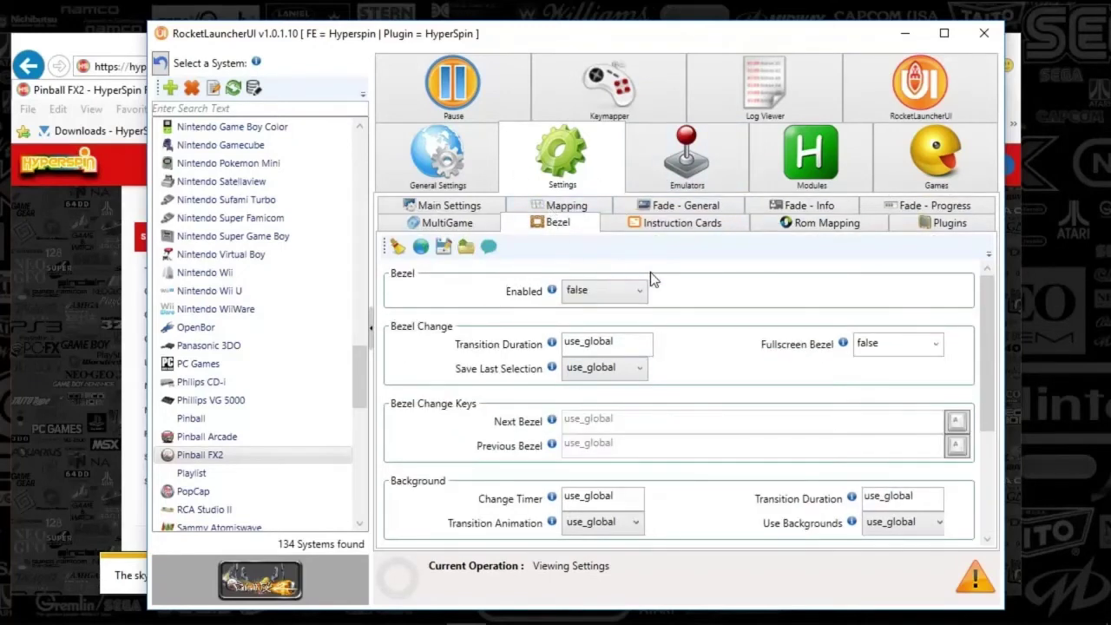
{"action": "left_click_drag", "start_coordinate": [988, 321], "coordinate": [981, 461]}
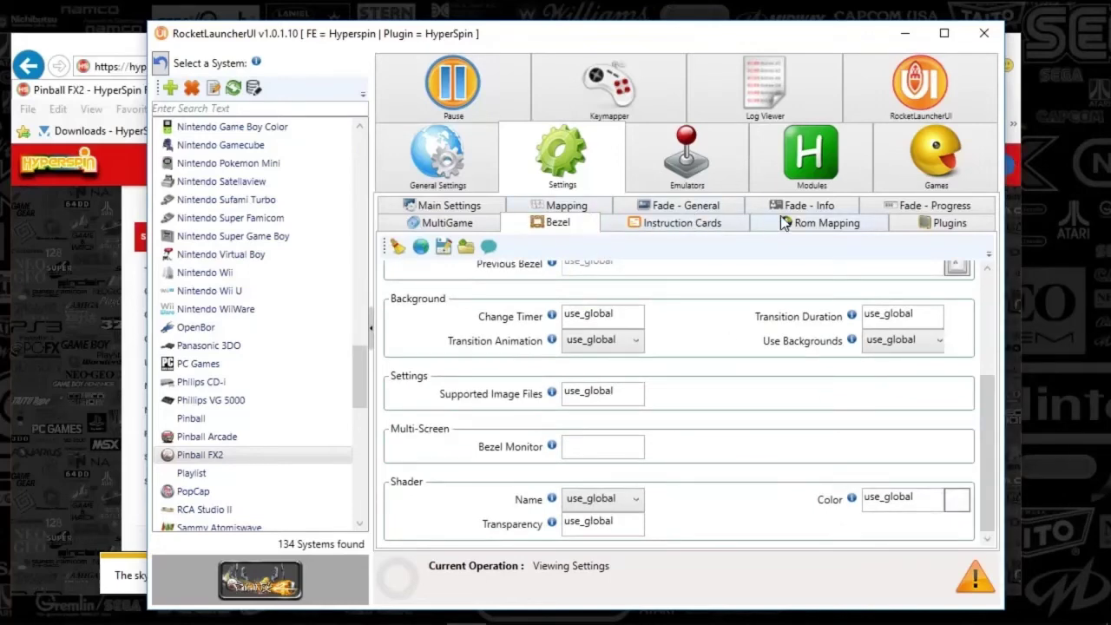
{"action": "left_click", "coordinate": [718, 206]}
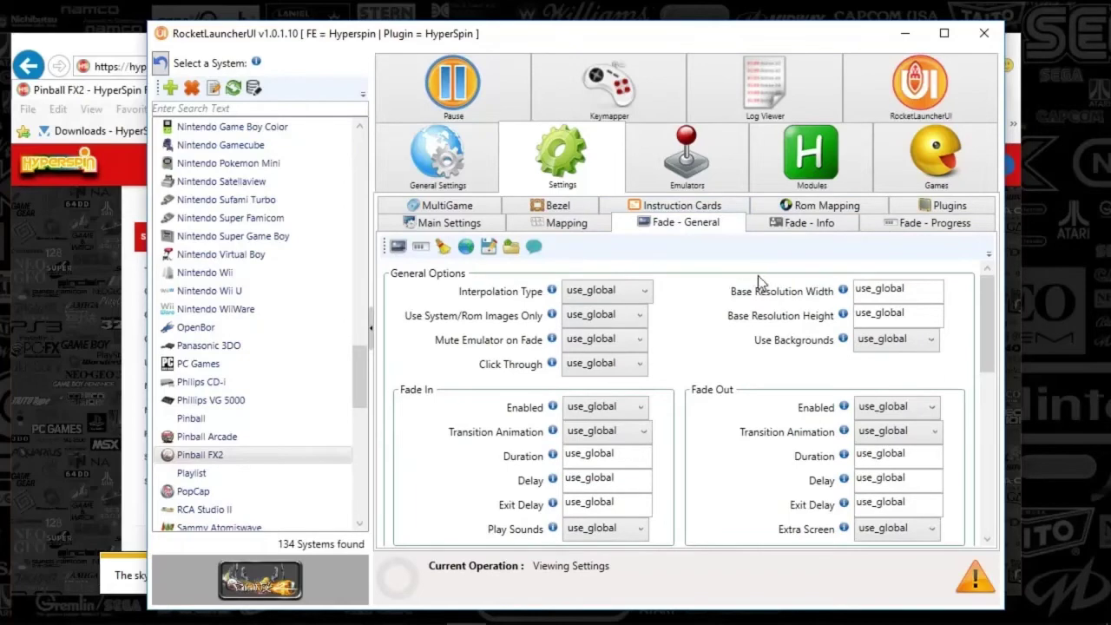
{"action": "left_click_drag", "start_coordinate": [986, 325], "coordinate": [979, 236]}
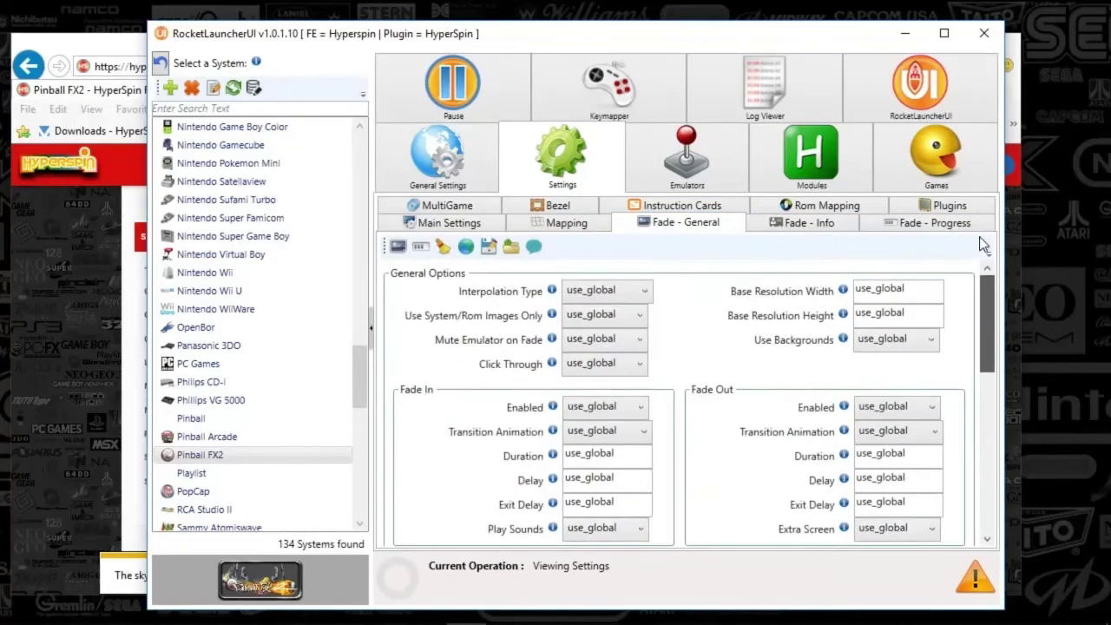
Step: Check the Pinball FX2 rom path and open its data_steam folder in File Explorer to view the PXP table files
{"action": "left_click", "coordinate": [714, 157]}
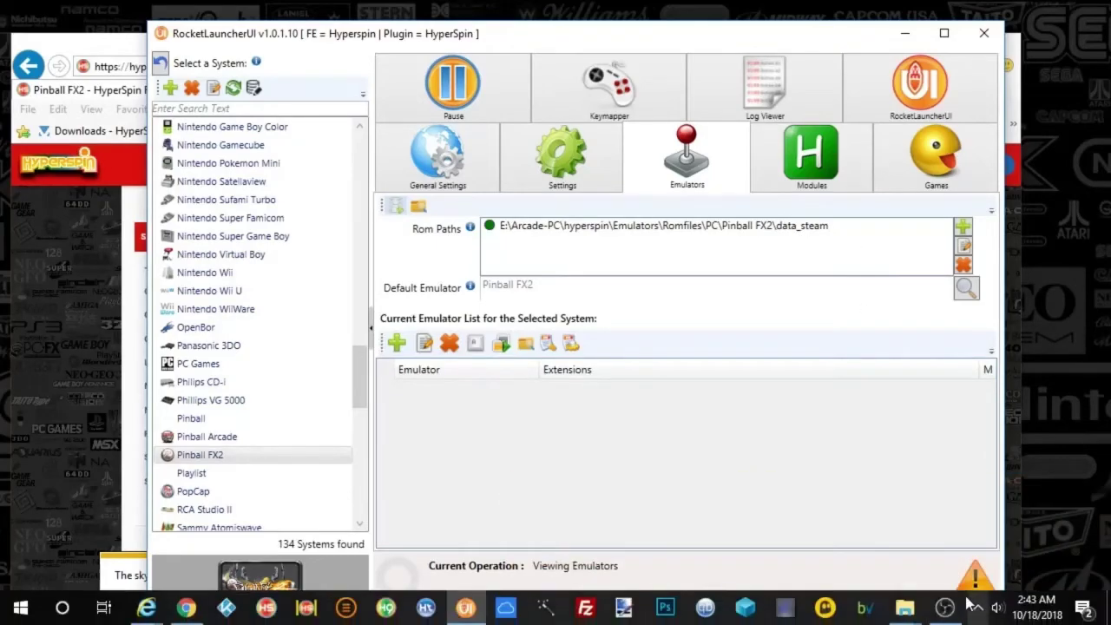
{"action": "mouse_move", "coordinate": [907, 608]}
{"action": "left_click", "coordinate": [1028, 560]}
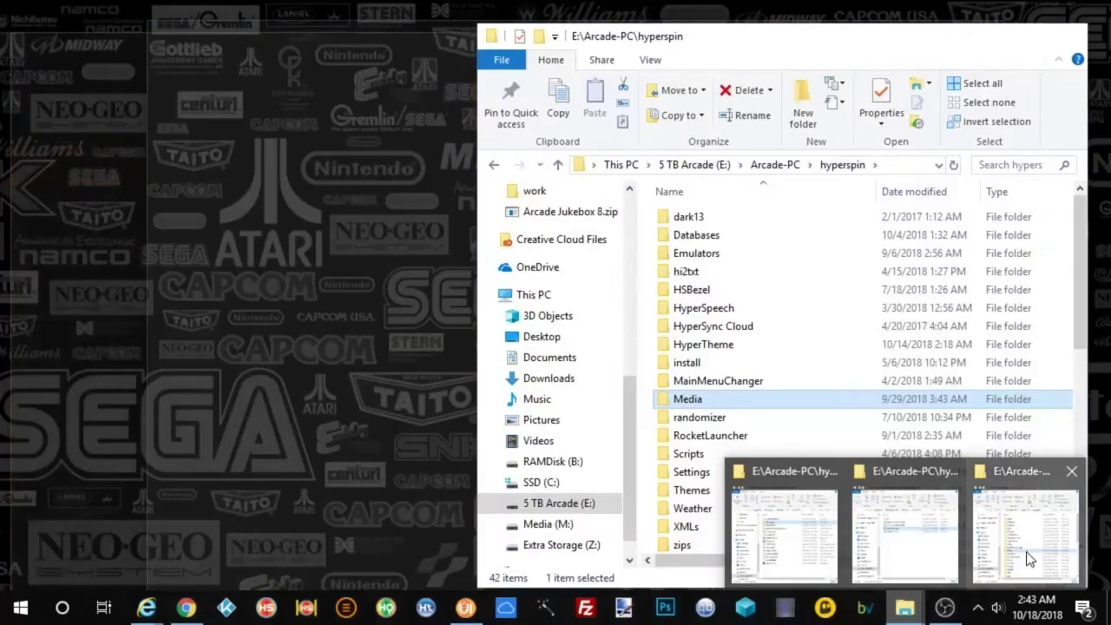
{"action": "left_click", "coordinate": [795, 539]}
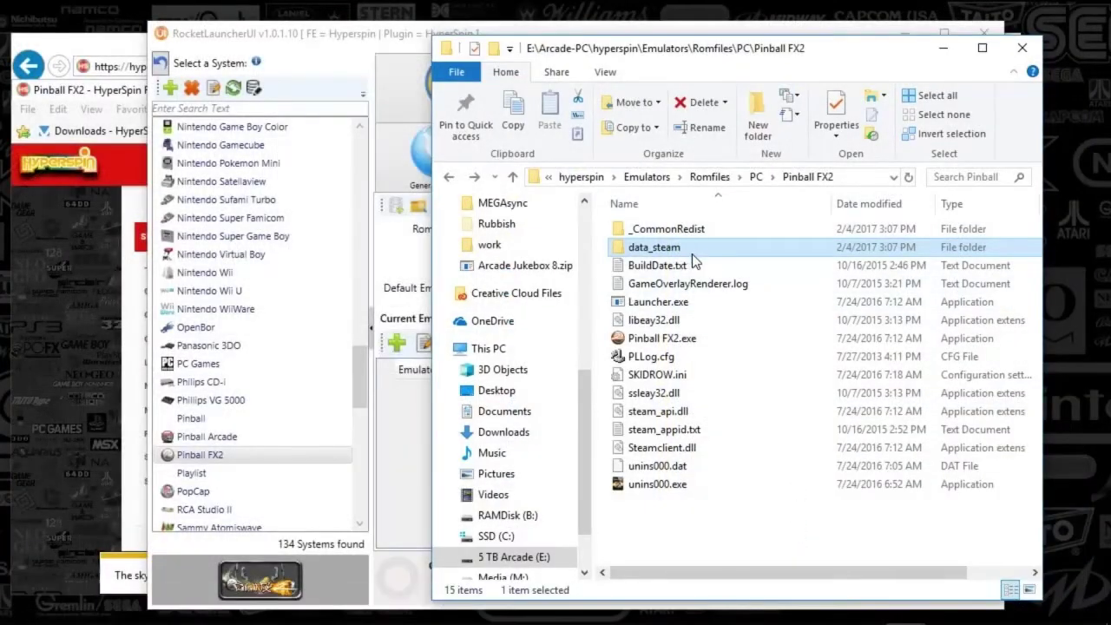
{"action": "mouse_move", "coordinate": [665, 249]}
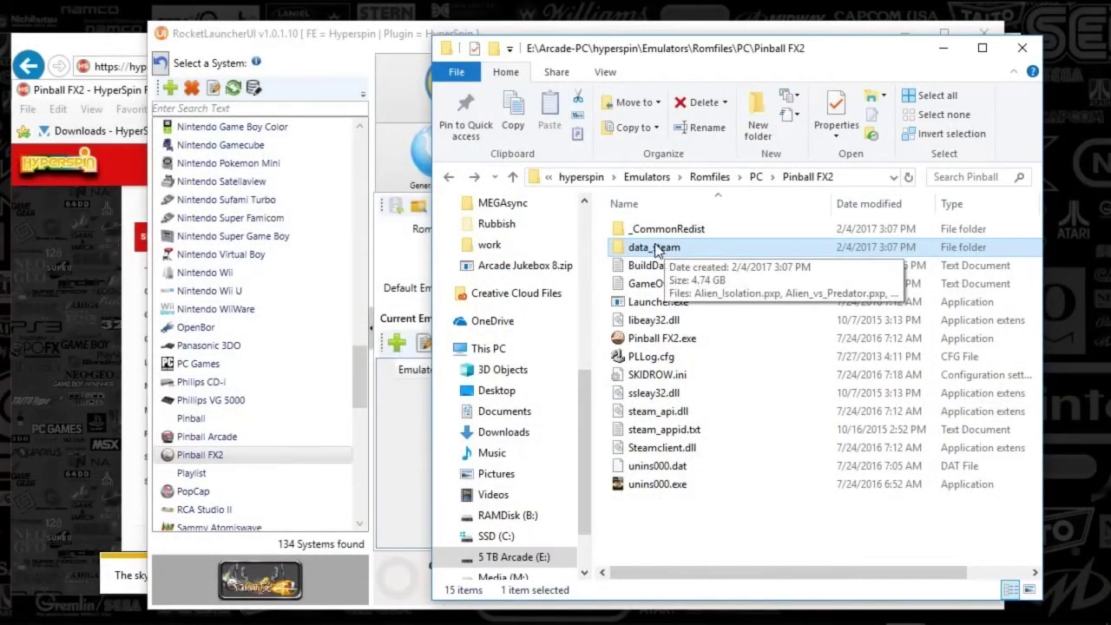
{"action": "double_click", "coordinate": [656, 250]}
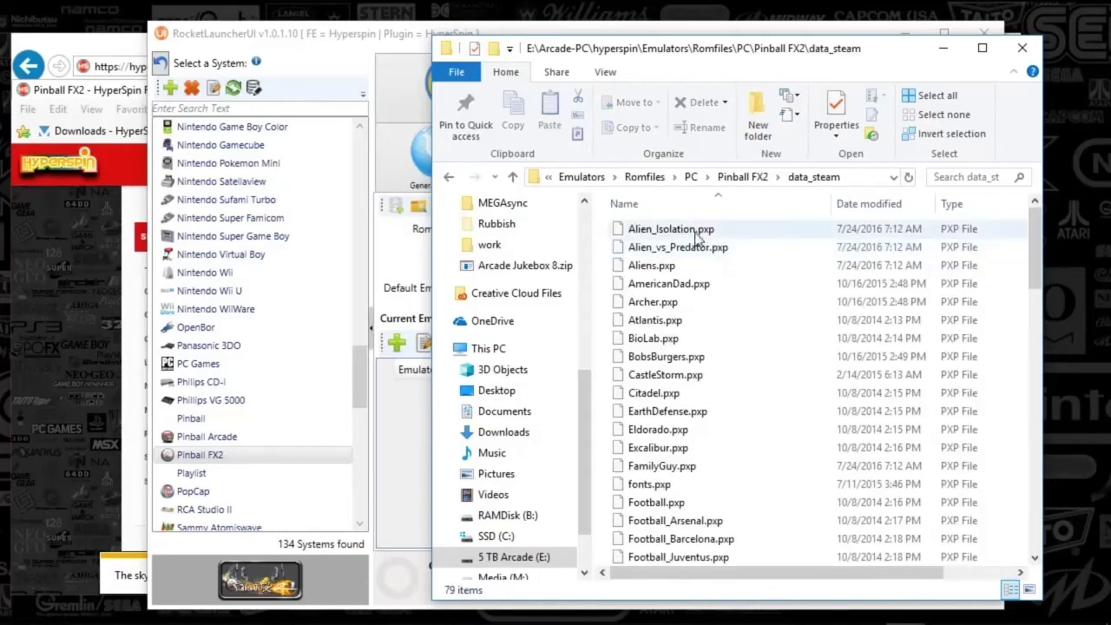
Step: Return to RocketLauncherUI, view the default emulator choices for Pinball FX2 and close the selection unchanged
{"action": "left_click", "coordinate": [946, 50]}
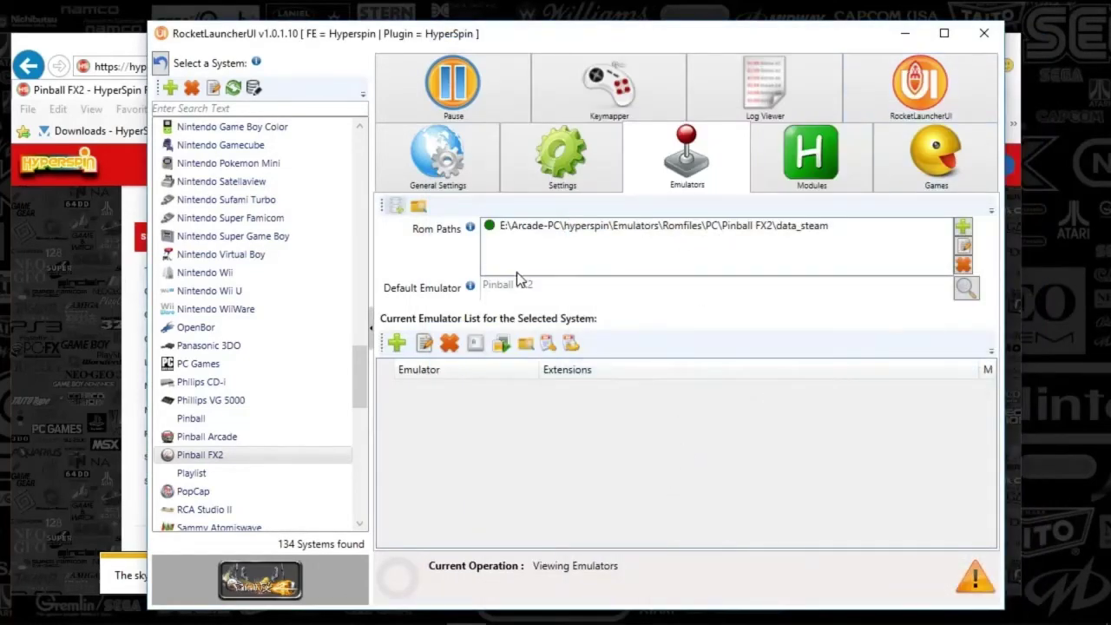
{"action": "left_click", "coordinate": [965, 288]}
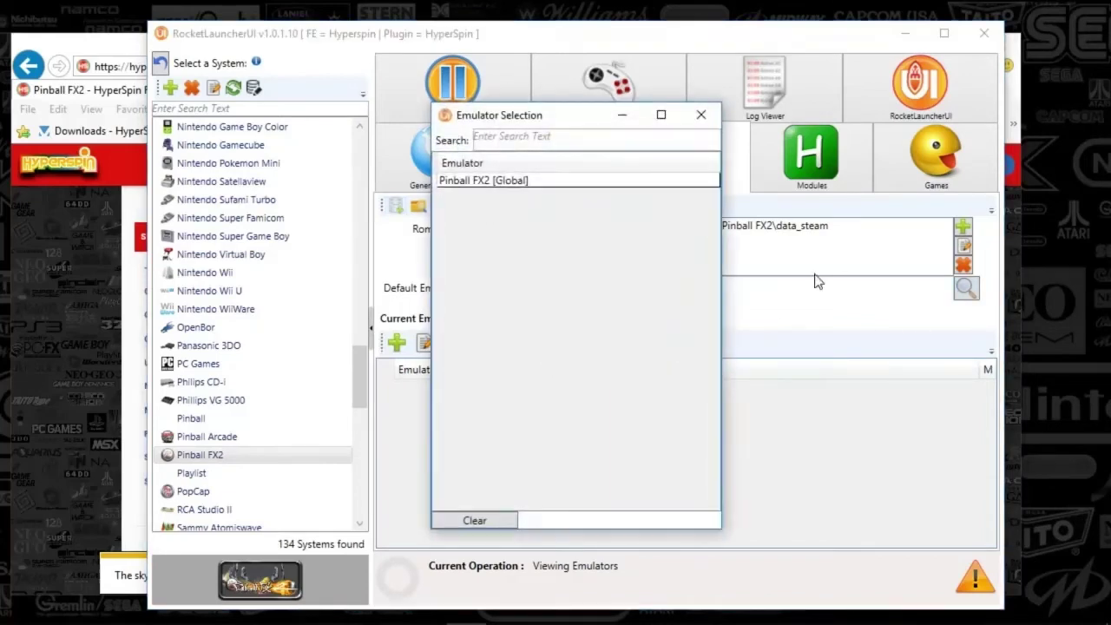
{"action": "left_click", "coordinate": [701, 125]}
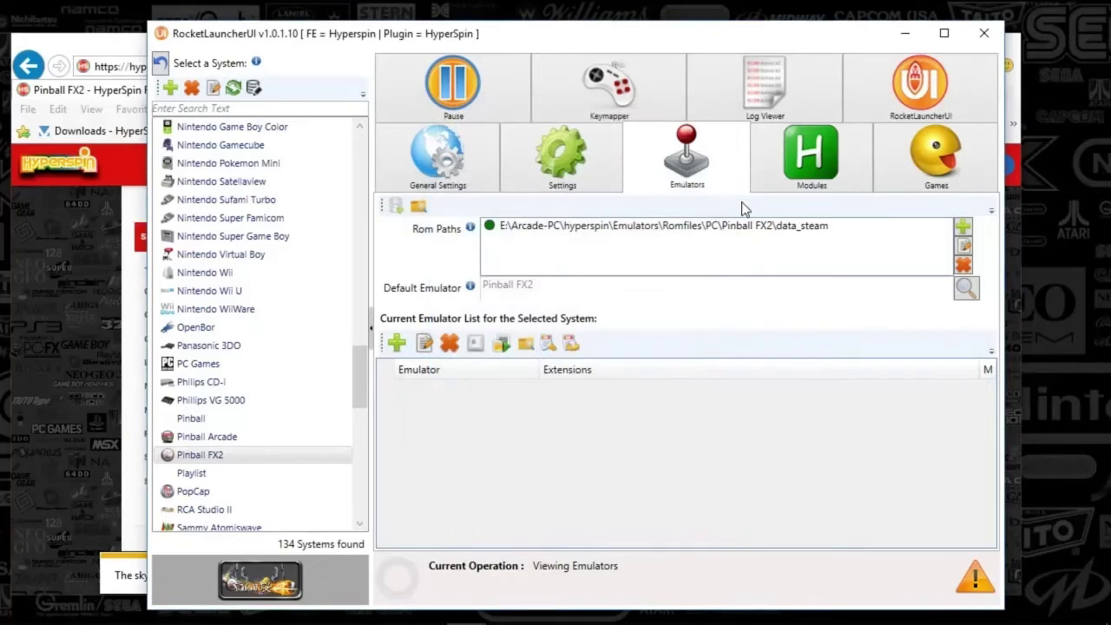
Step: Read the notes of the Pinball FX2.ahk module and review its global display and DMD settings without changing them
{"action": "left_click", "coordinate": [791, 182]}
{"action": "left_click", "coordinate": [477, 290]}
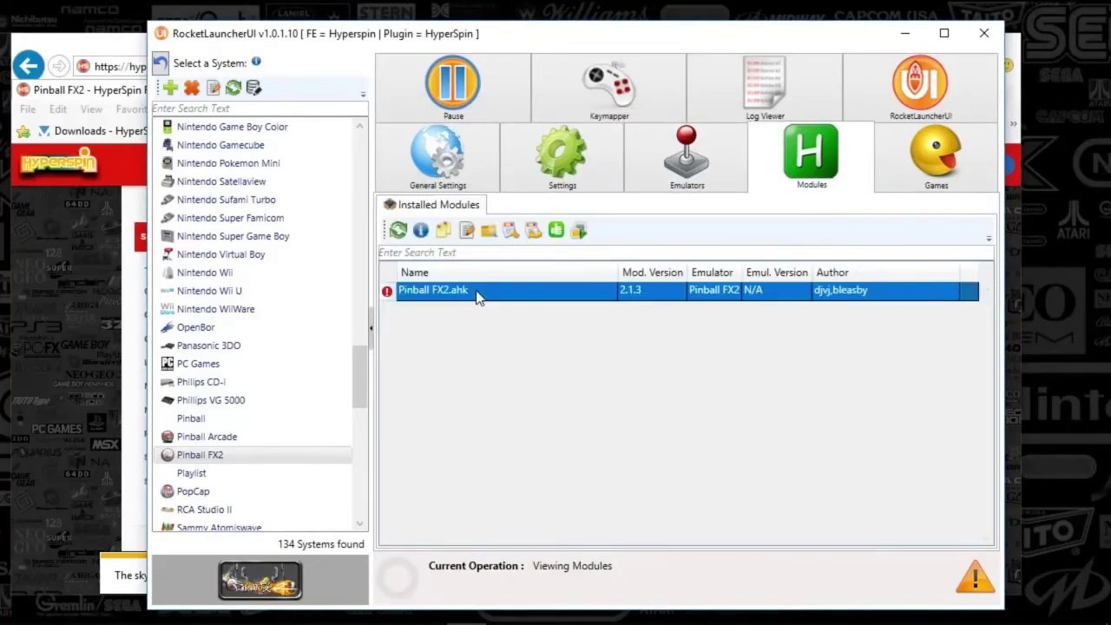
{"action": "left_click", "coordinate": [442, 233]}
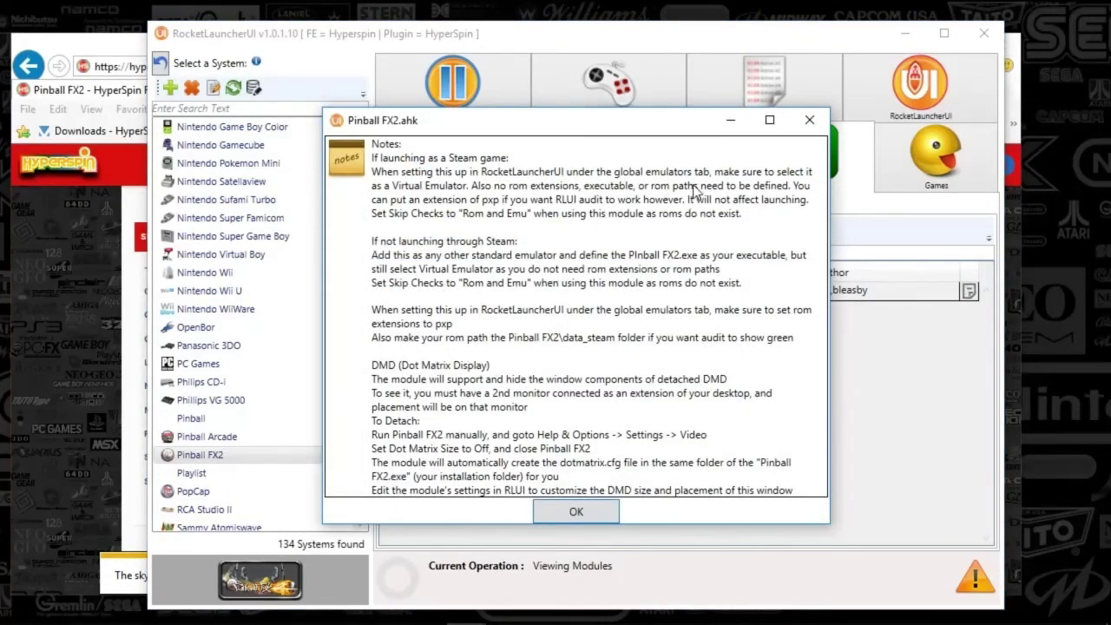
{"action": "left_click_drag", "start_coordinate": [642, 121], "coordinate": [643, 314]}
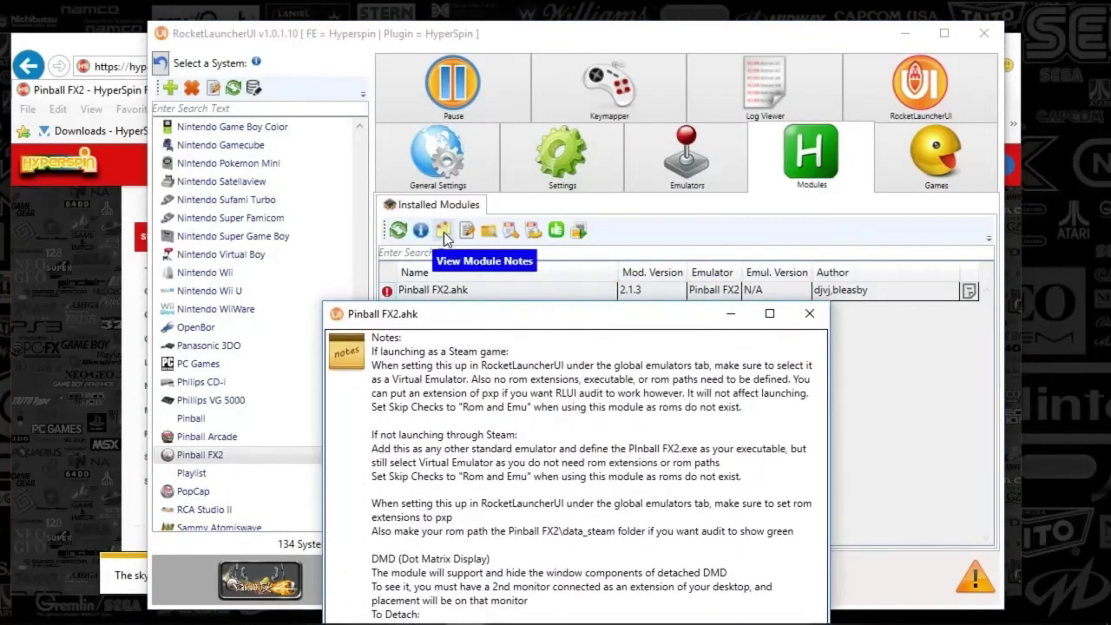
{"action": "left_click", "coordinate": [810, 314]}
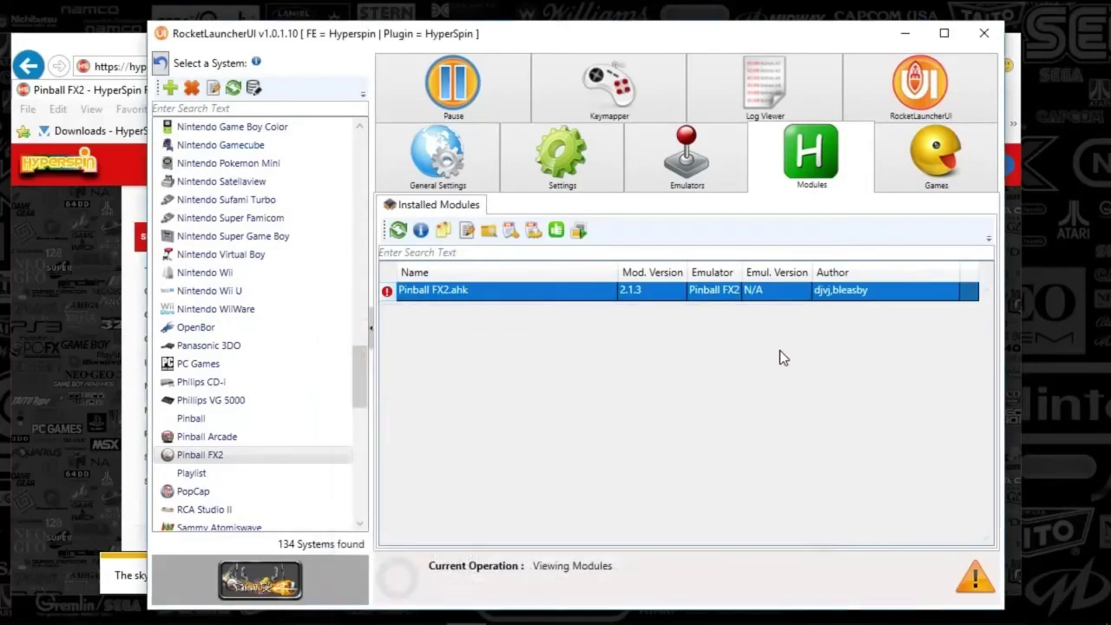
{"action": "left_click", "coordinate": [512, 232]}
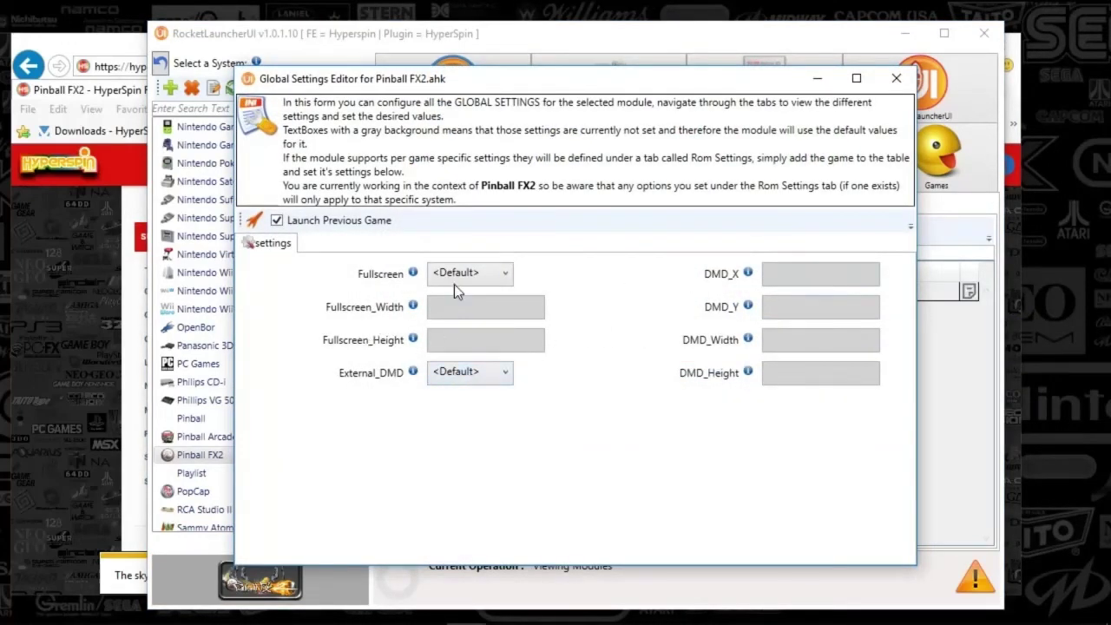
{"action": "left_click", "coordinate": [896, 79]}
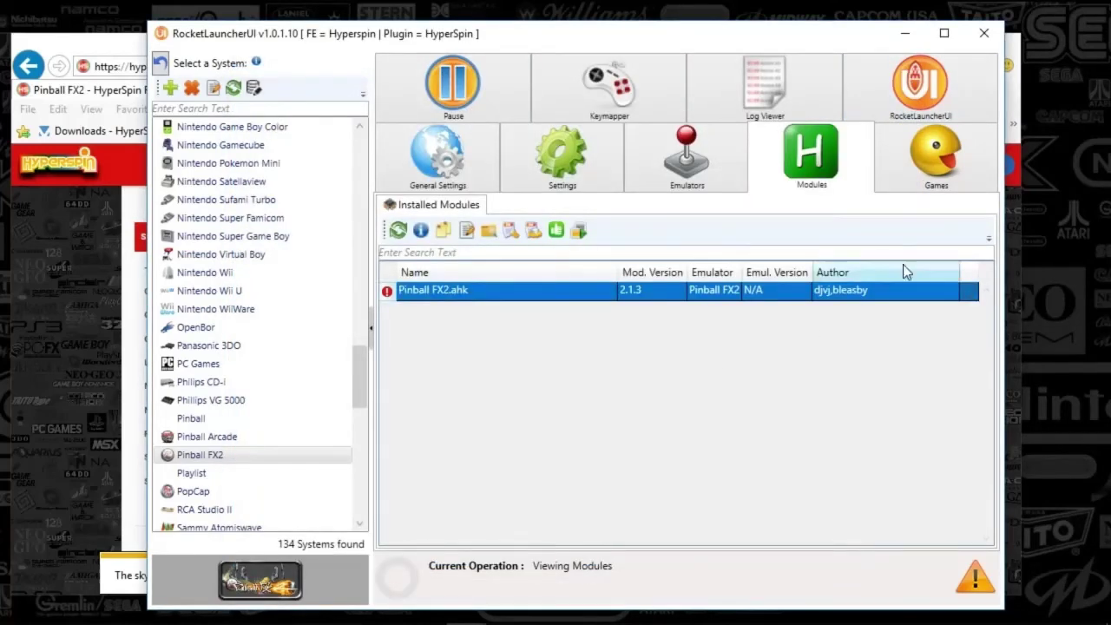
Step: Run a system audit of the Pinball FX2 games and review the audited table list
{"action": "left_click", "coordinate": [946, 182]}
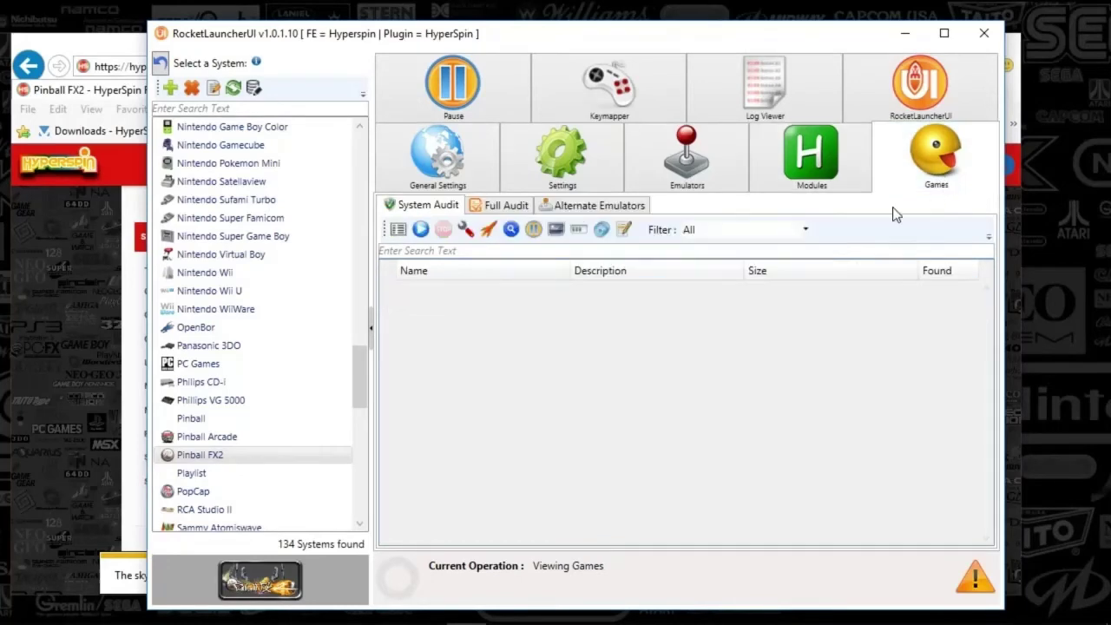
{"action": "left_click", "coordinate": [420, 230]}
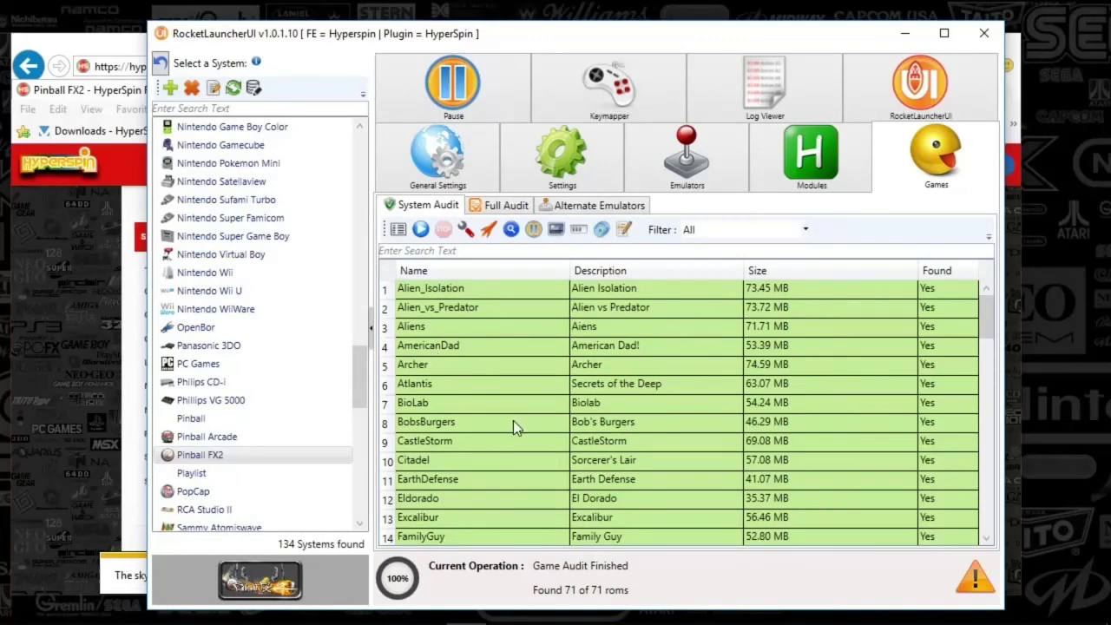
{"action": "scroll", "coordinate": [512, 420], "scroll_direction": "down", "scroll_amount": 3}
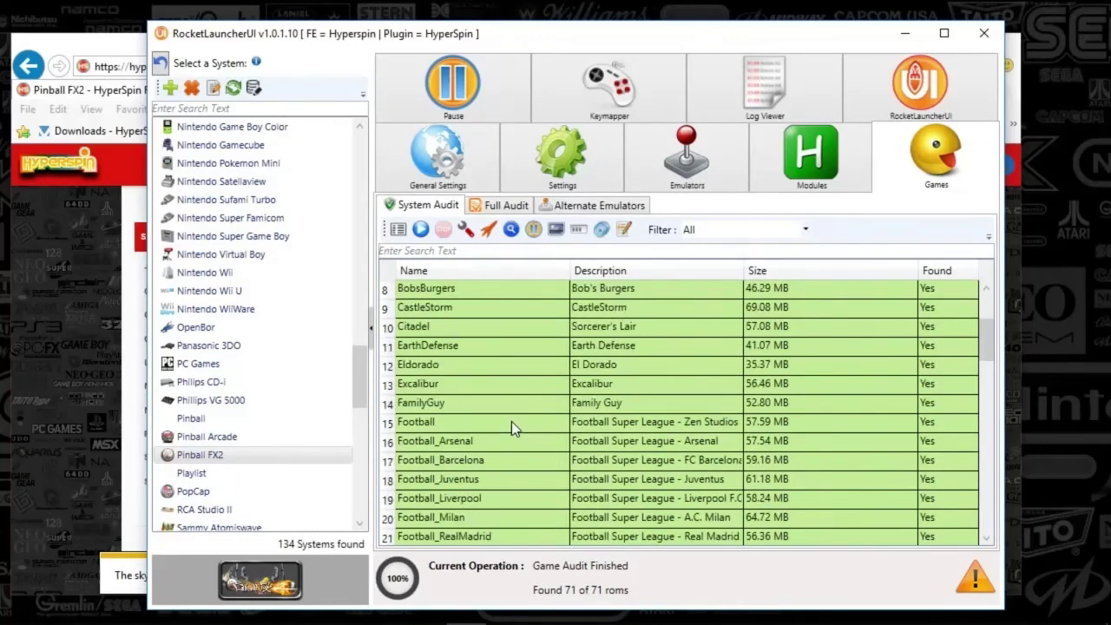
{"action": "scroll", "coordinate": [499, 415], "scroll_direction": "down", "scroll_amount": 4}
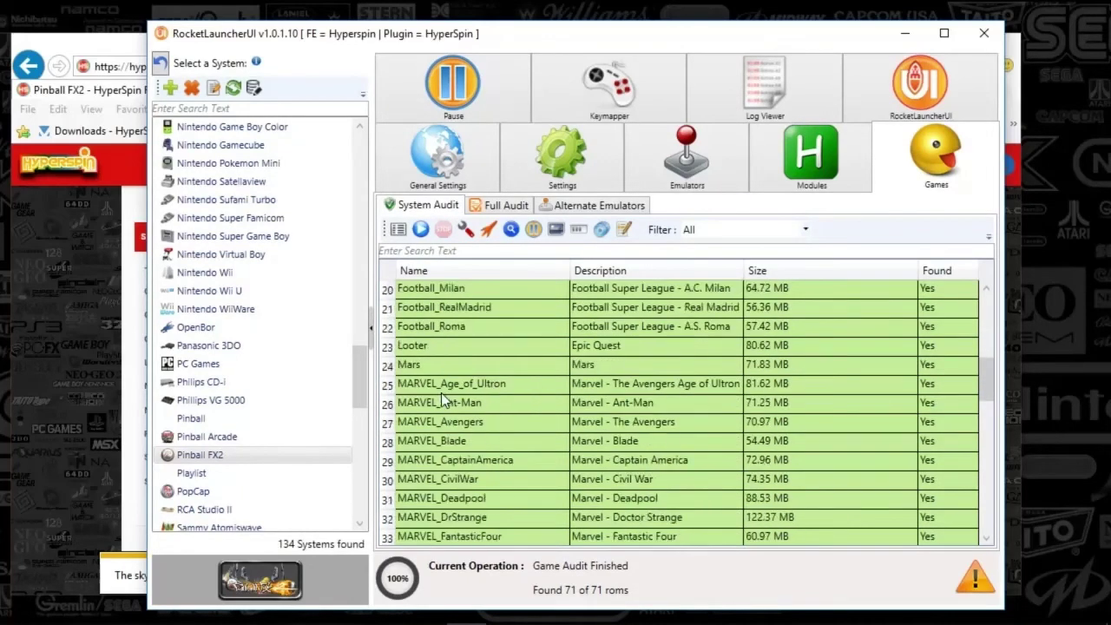
{"action": "scroll", "coordinate": [503, 424], "scroll_direction": "down", "scroll_amount": 1}
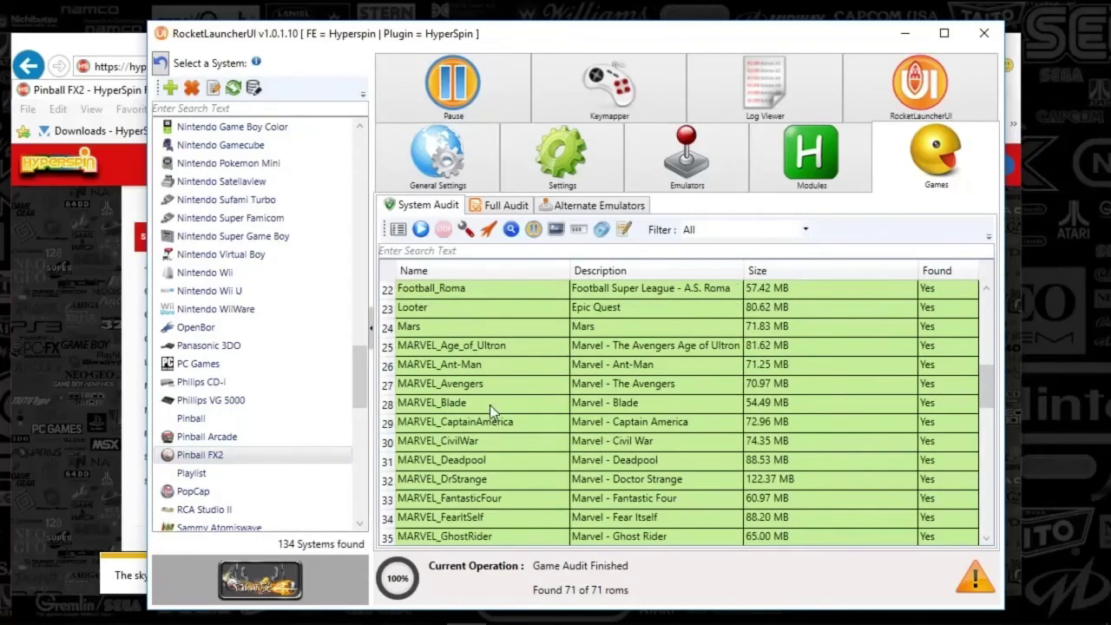
Step: Select the MARVEL_XMen table in the audit list and launch it as a test
{"action": "scroll", "coordinate": [502, 481], "scroll_direction": "down", "scroll_amount": 5}
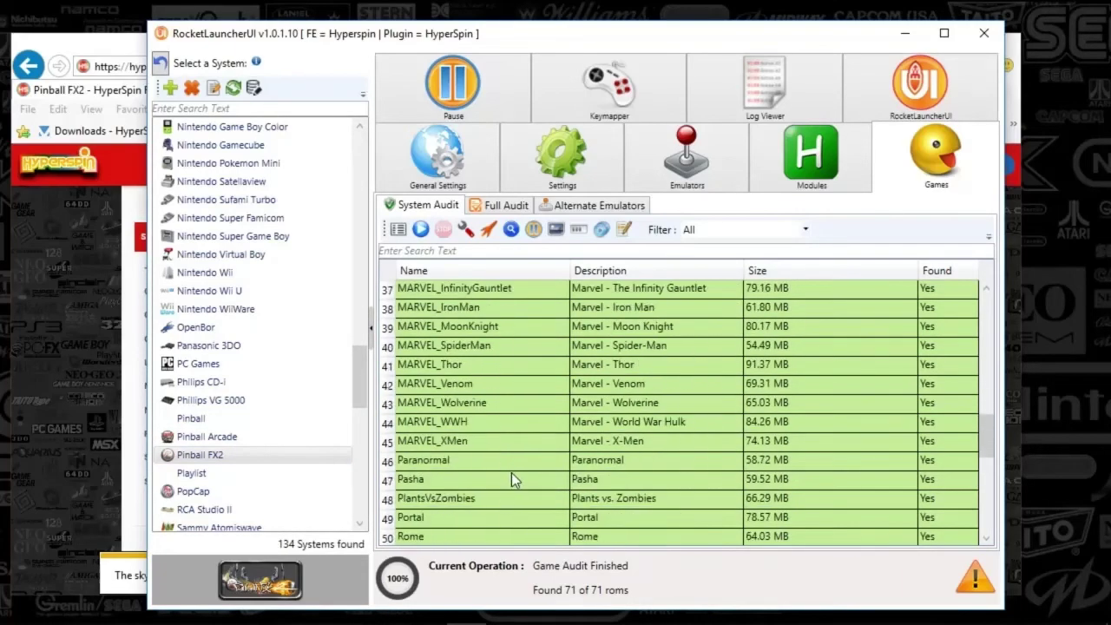
{"action": "left_click", "coordinate": [498, 441]}
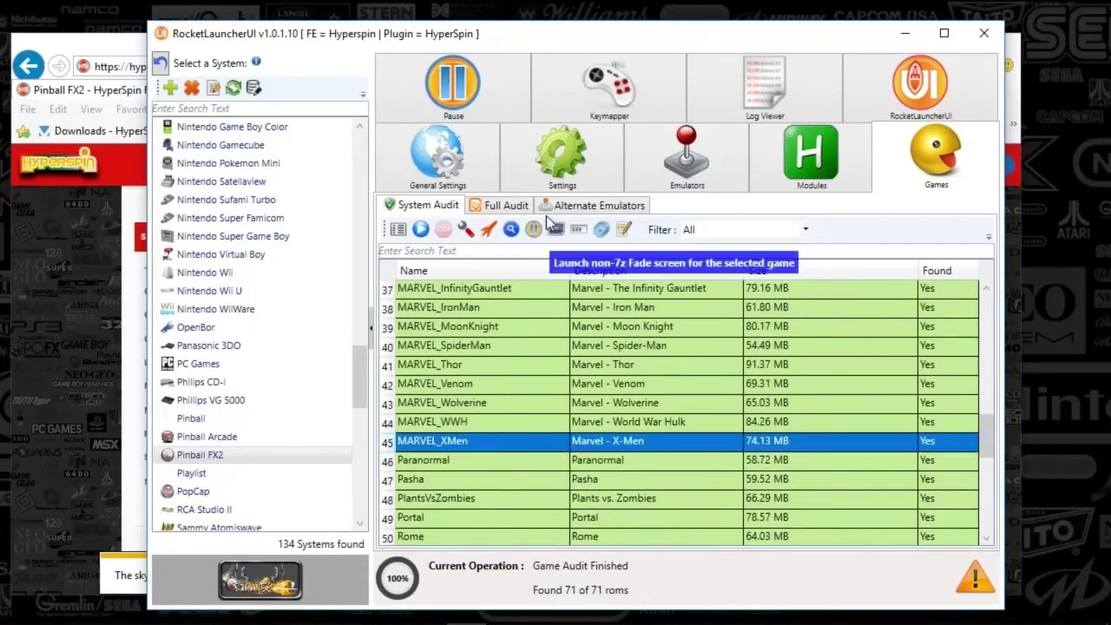
{"action": "left_click", "coordinate": [481, 226]}
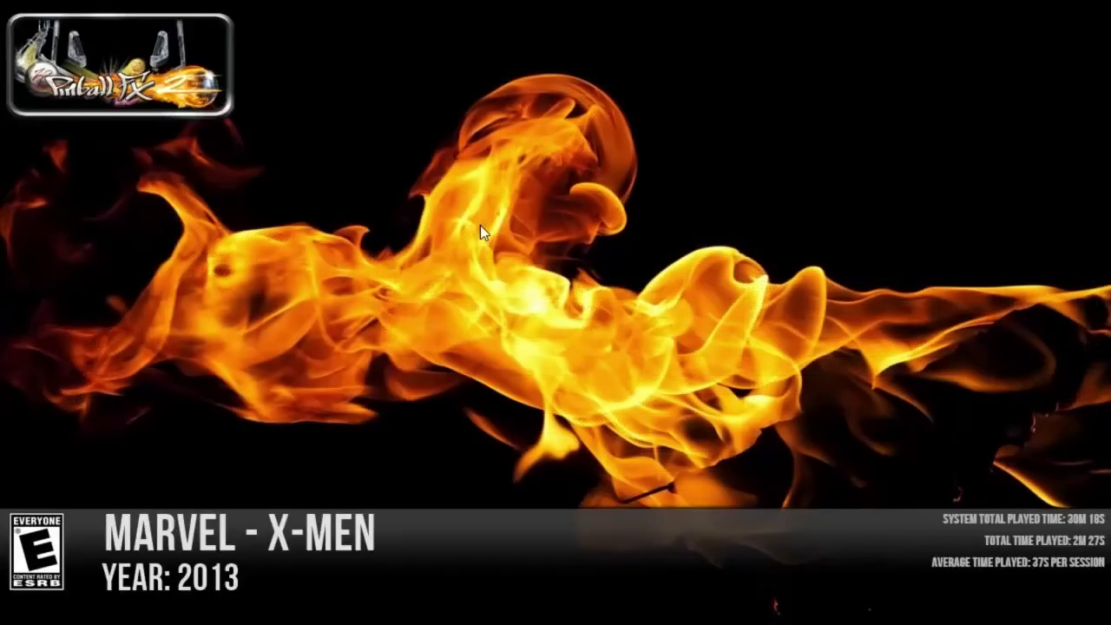